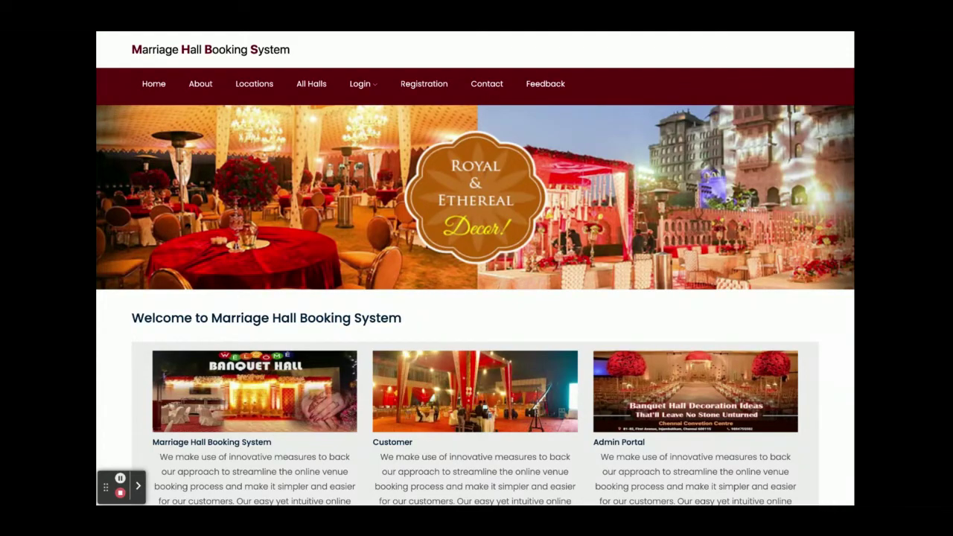
scroll(475, 269, "down", 10)
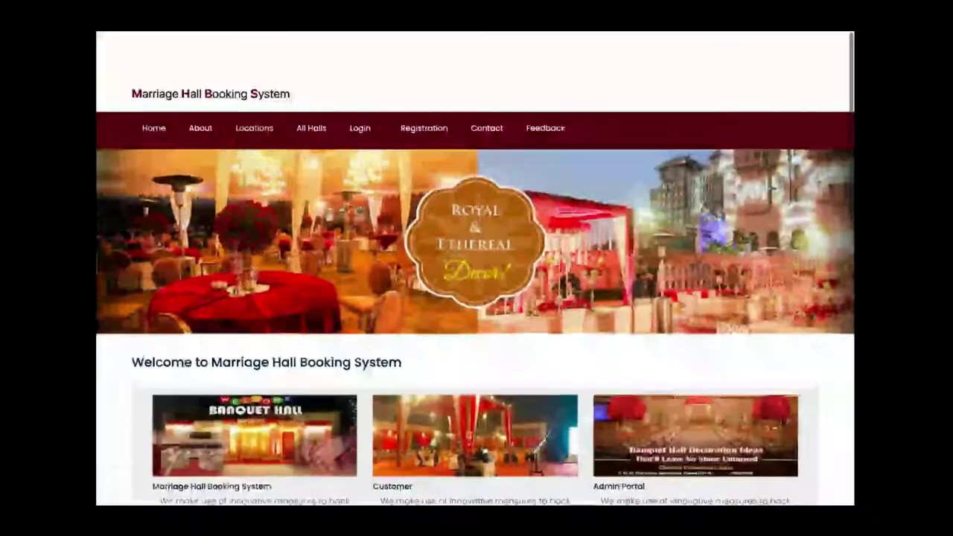
scroll(452, 260, "down", 10)
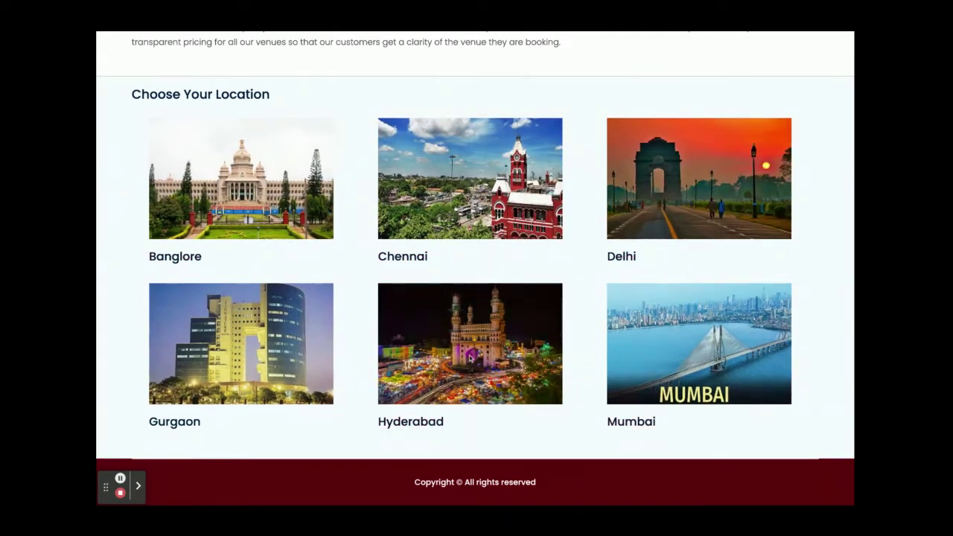
scroll(287, 273, "up", 15)
scroll(288, 273, "down", 15)
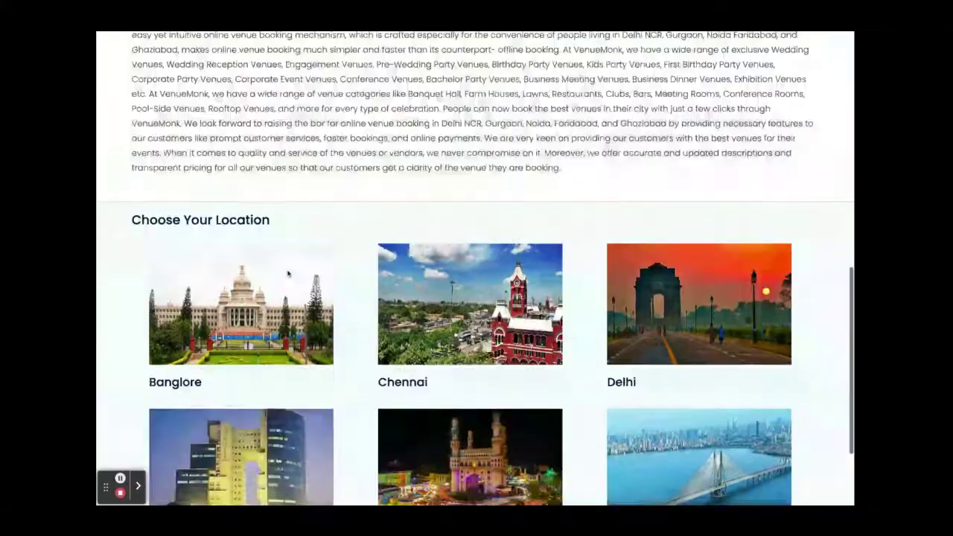
Pick Banglore, review the Ramada hall's details and comments, and start booking it.
left_click(176, 249)
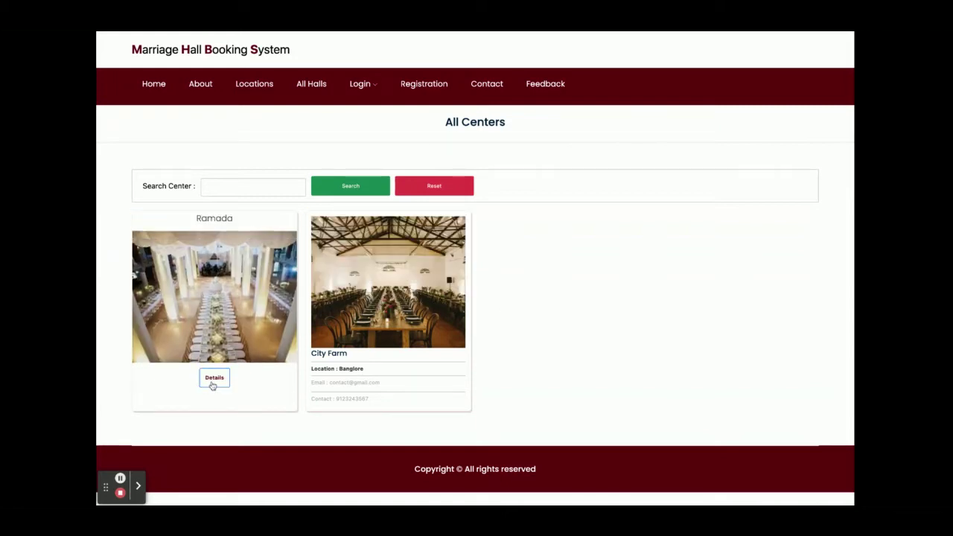
left_click(214, 383)
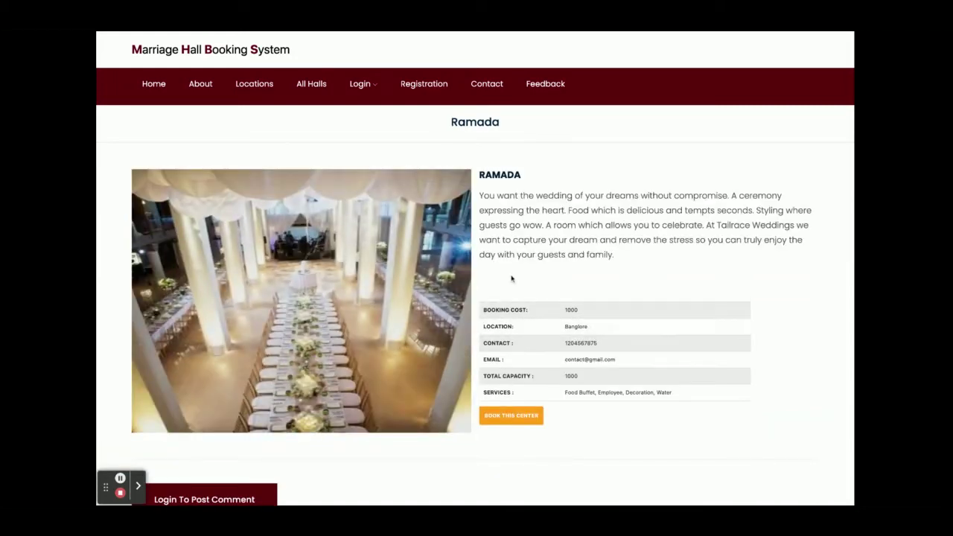
scroll(513, 280, "down", 2)
scroll(512, 280, "down", 10)
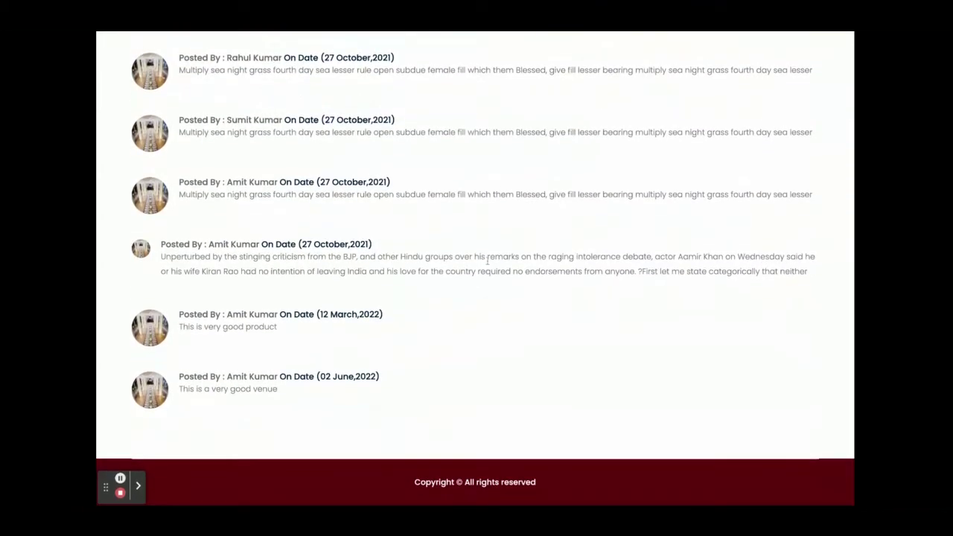
scroll(373, 166, "up", 12)
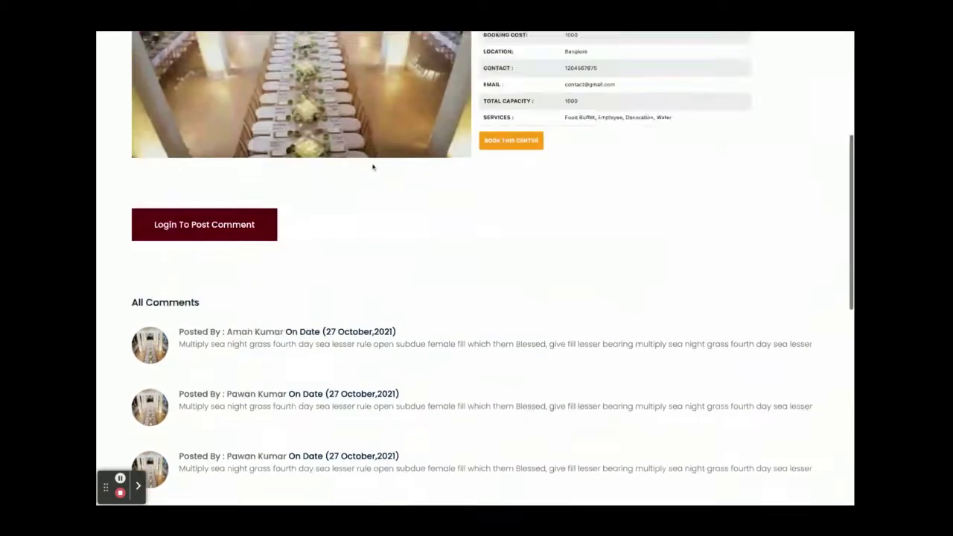
scroll(496, 312, "down", 1)
scroll(488, 311, "up", 1)
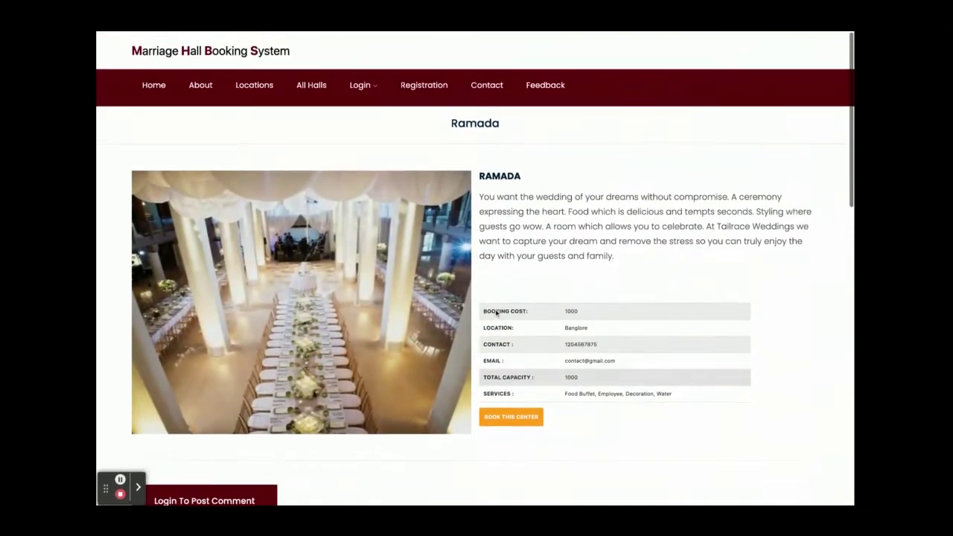
scroll(496, 315, "down", 1)
left_click(524, 361)
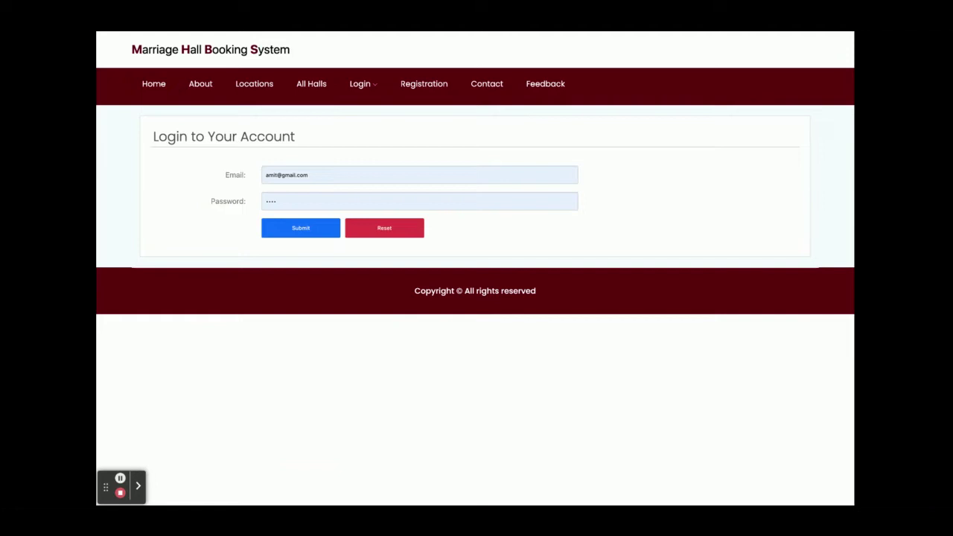
Browse the About and All Locations pages, then bring up the All Halls list.
left_click(205, 90)
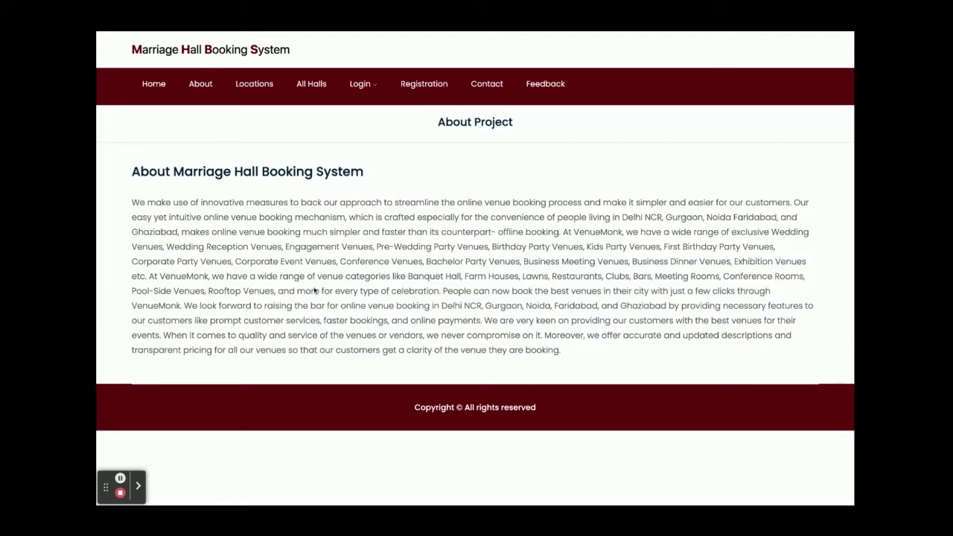
left_click(259, 86)
scroll(326, 281, "down", 1)
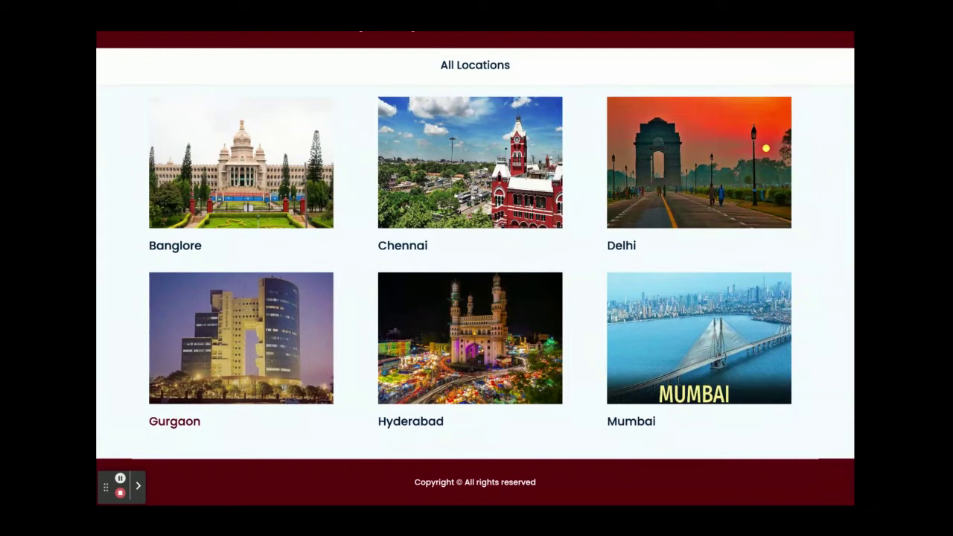
scroll(329, 274, "up", 2)
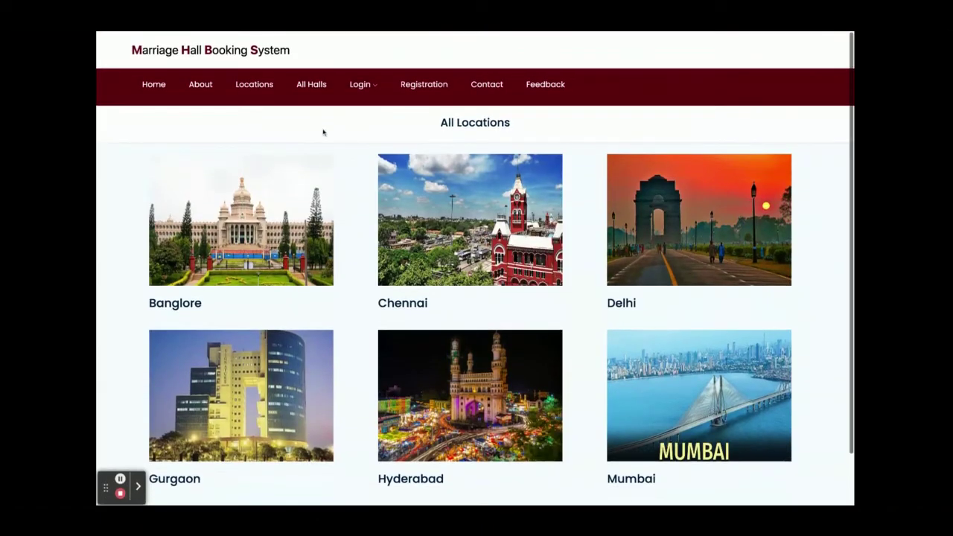
left_click(310, 85)
Search centers for 'golden', then for 'mumbai' to list only Sanjivani.
scroll(387, 294, "down", 3)
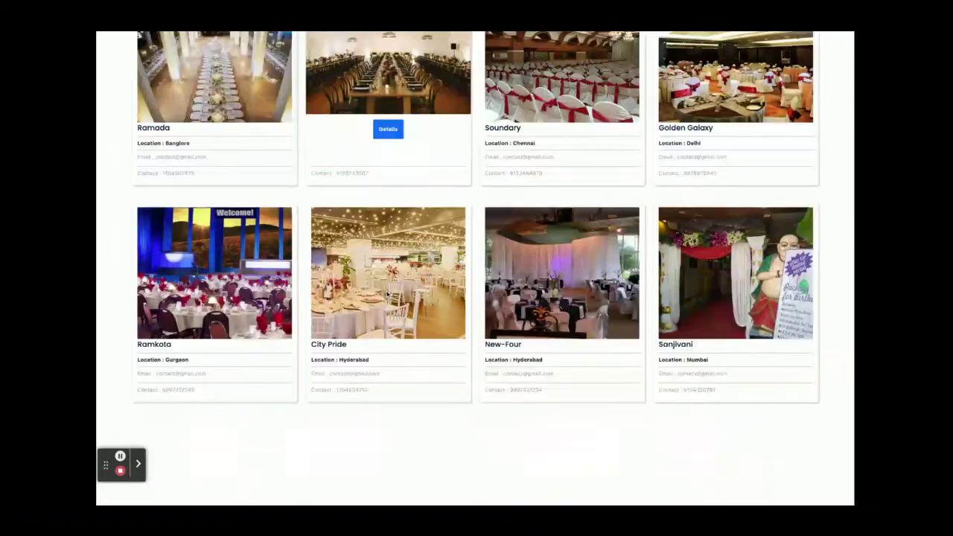
scroll(386, 294, "up", 2)
scroll(387, 294, "up", 1)
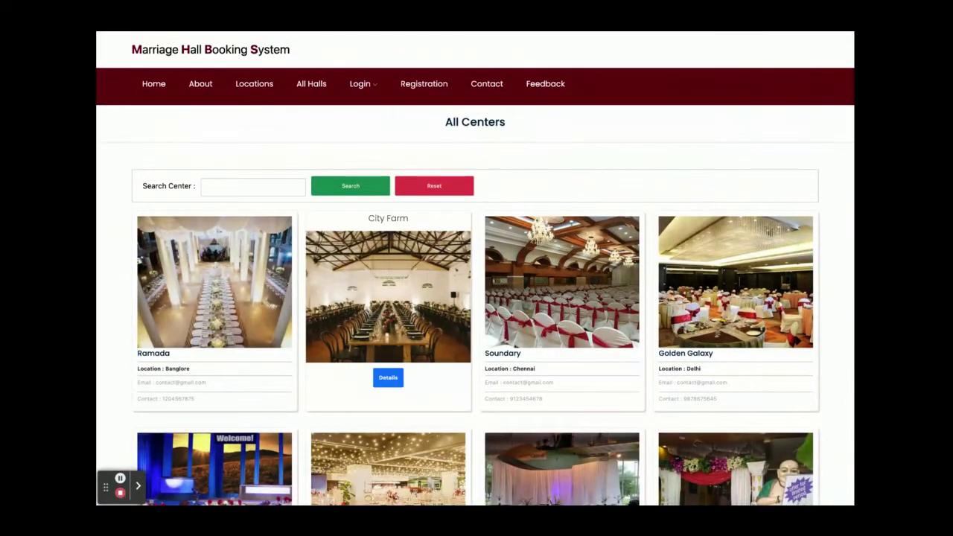
left_click(262, 185)
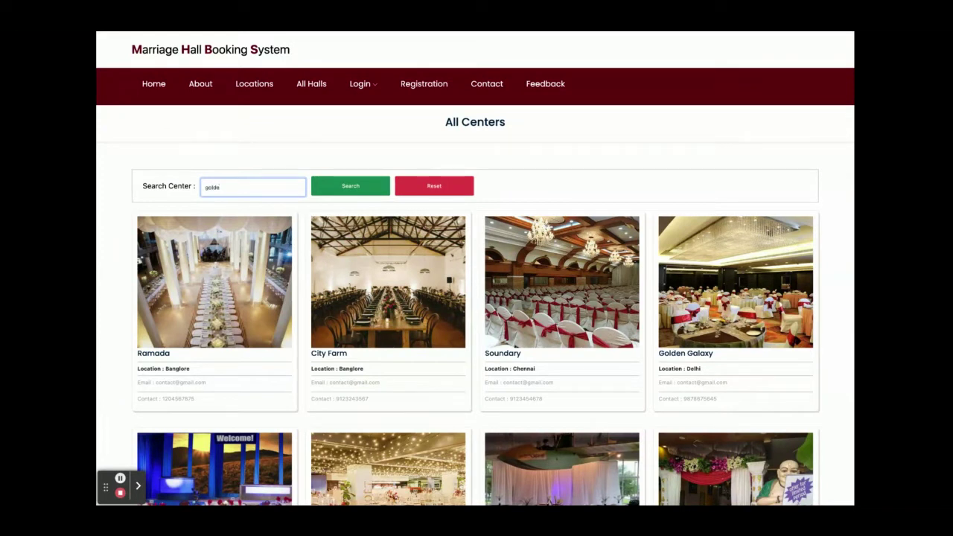
left_click(341, 186)
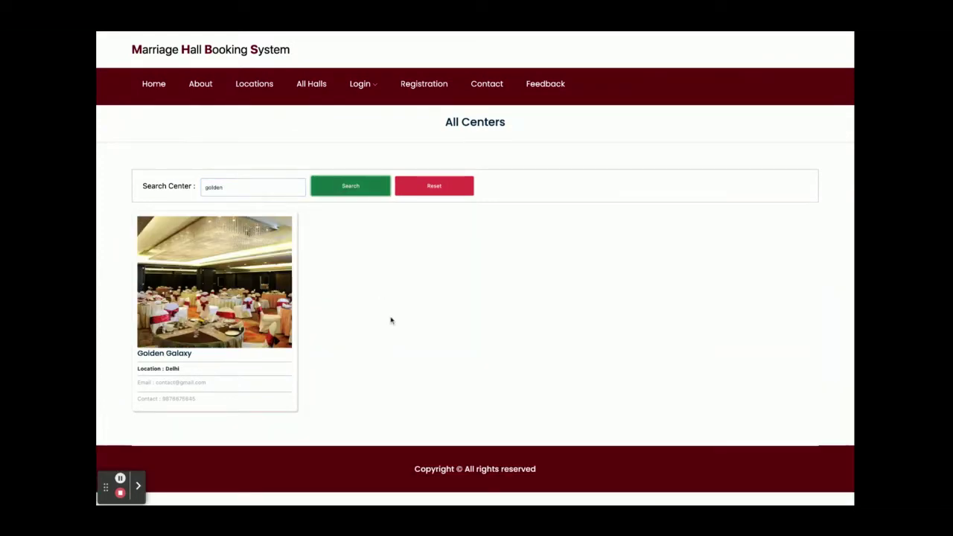
double_click(225, 186)
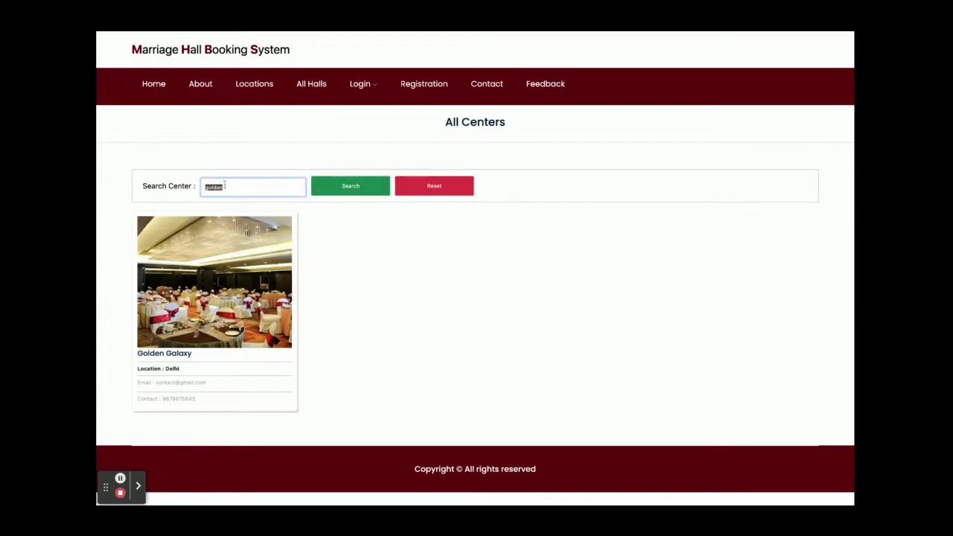
type("mumbai")
left_click(350, 195)
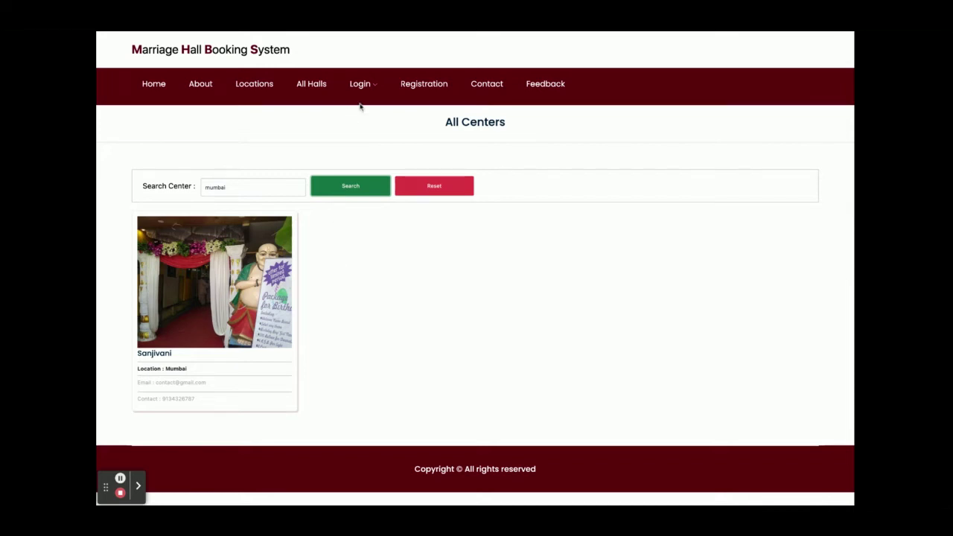
mouse_move(362, 87)
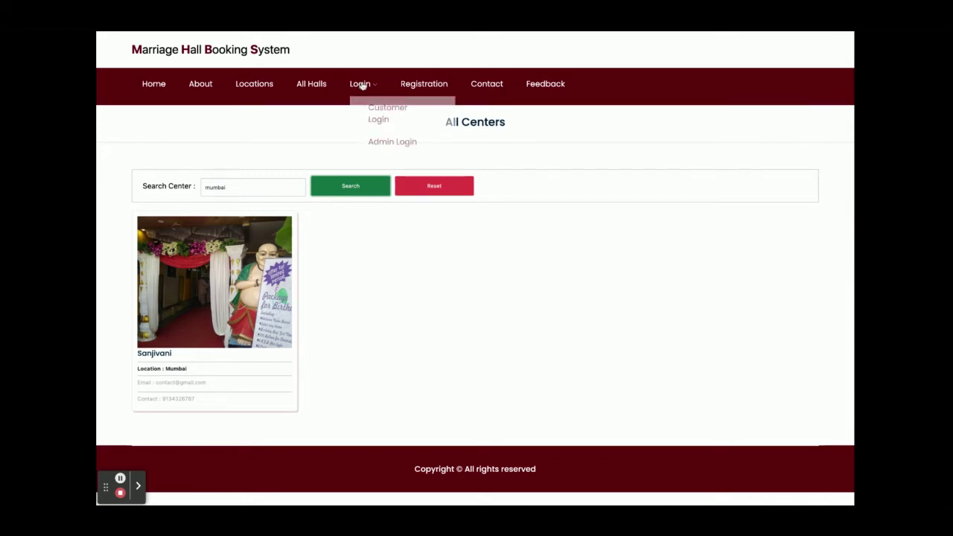
Visit the Customer Login page and the new user Registration form.
left_click(378, 119)
mouse_move(360, 88)
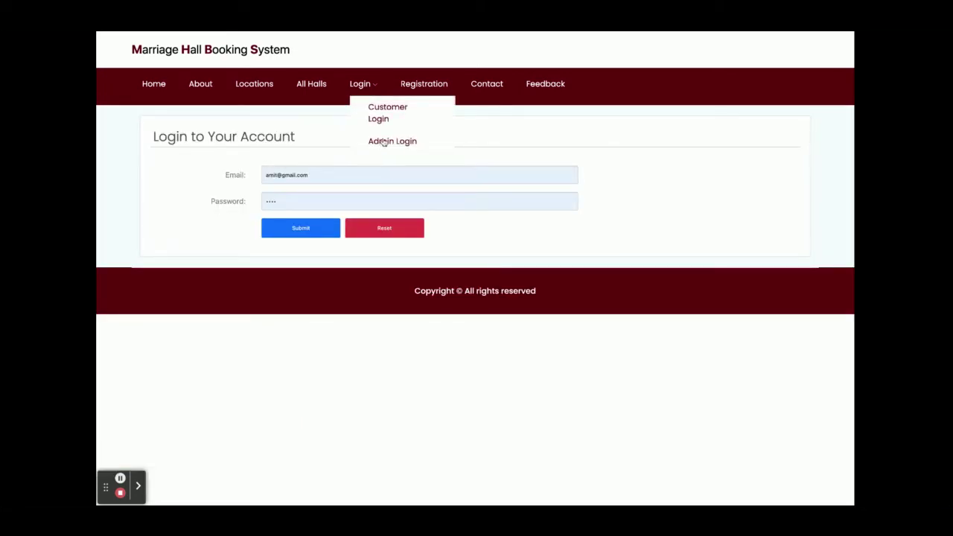
left_click(435, 85)
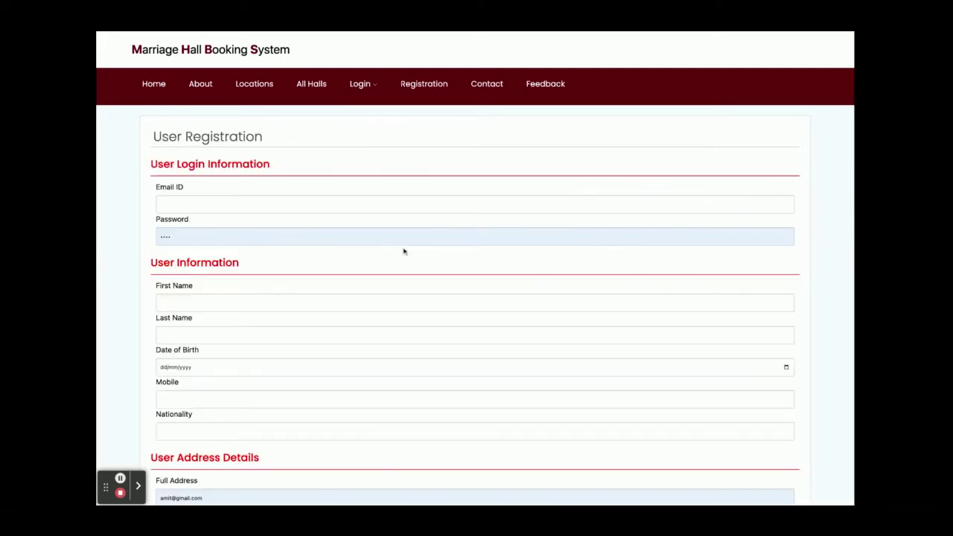
scroll(404, 251, "down", 3)
scroll(404, 251, "up", 5)
View the Contact Us and Feedback pages, then return to Customer Login.
left_click(494, 86)
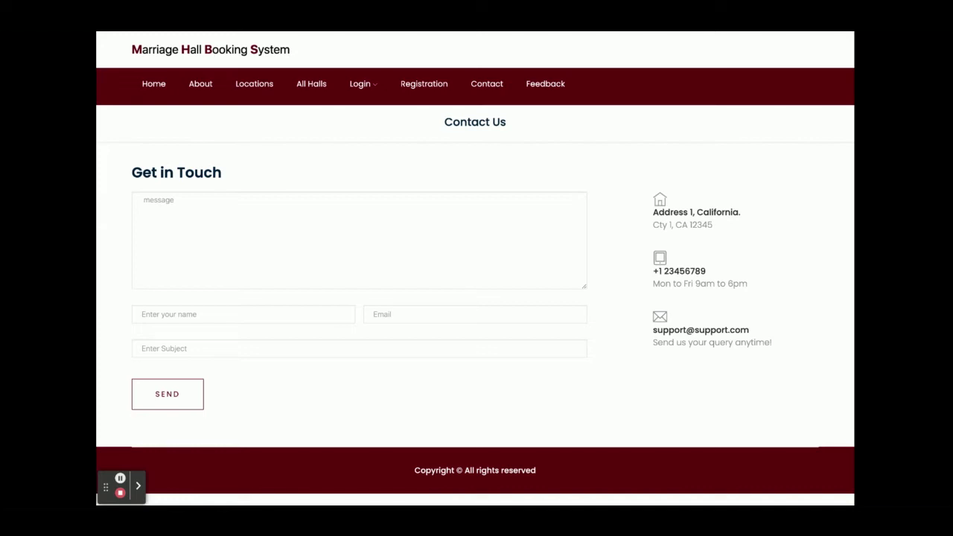
left_click(551, 85)
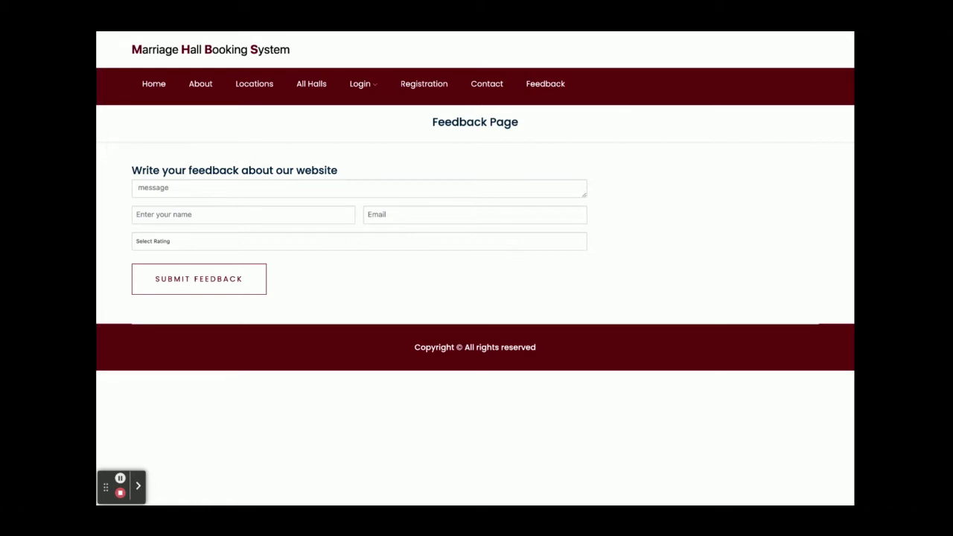
mouse_move(373, 90)
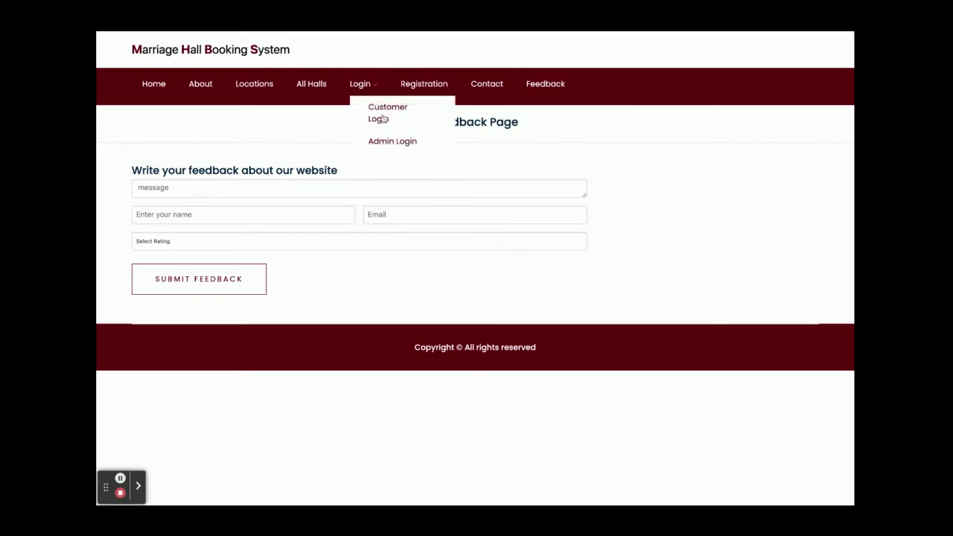
left_click(380, 117)
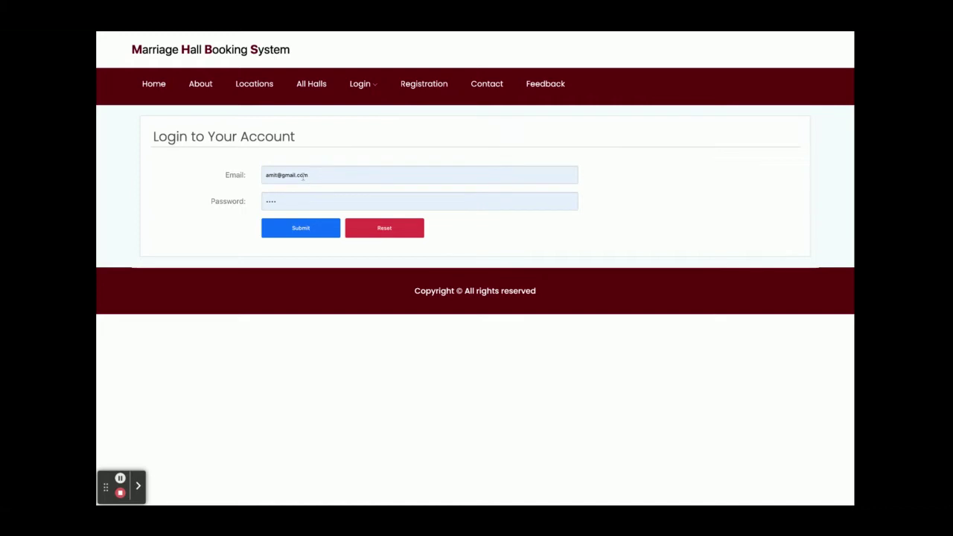
Sign in as the customer and view the details of booking 335.
left_click(281, 229)
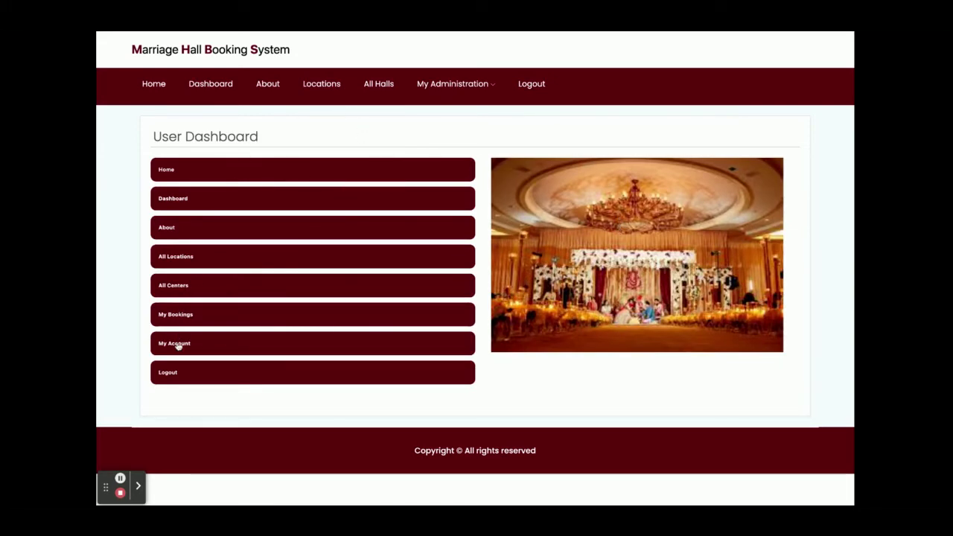
left_click(177, 315)
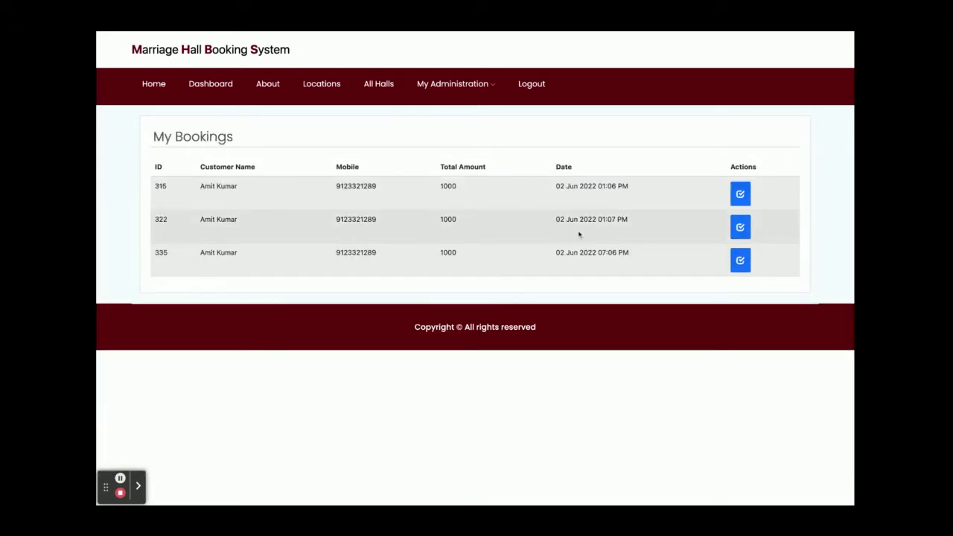
left_click(740, 262)
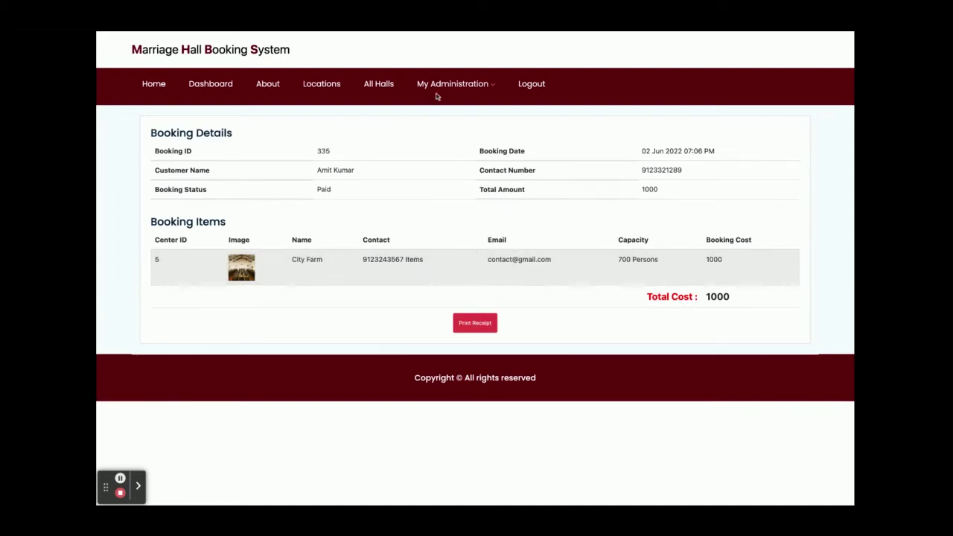
Review the My Account details page, then go to the Locations list.
mouse_move(462, 85)
left_click(471, 128)
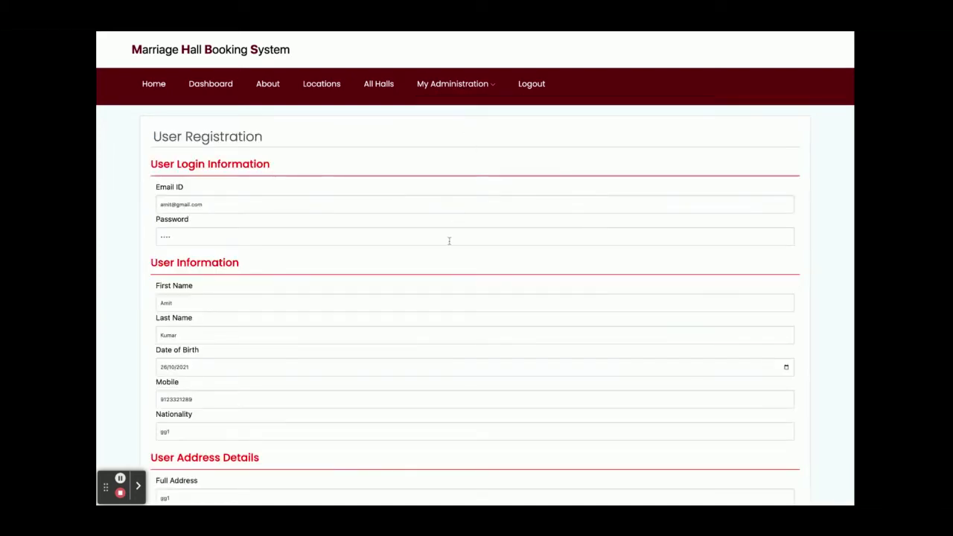
scroll(449, 240, "down", 3)
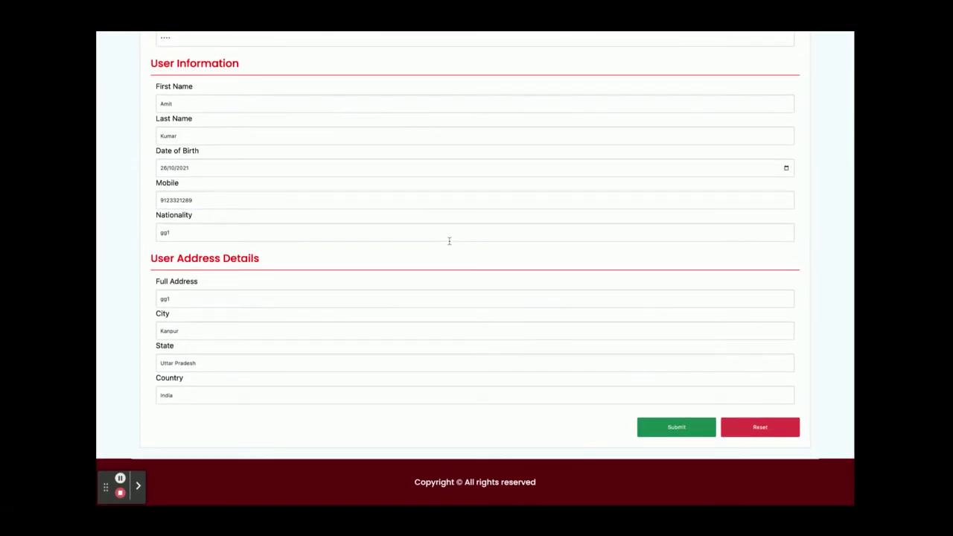
scroll(475, 268, "up", 5)
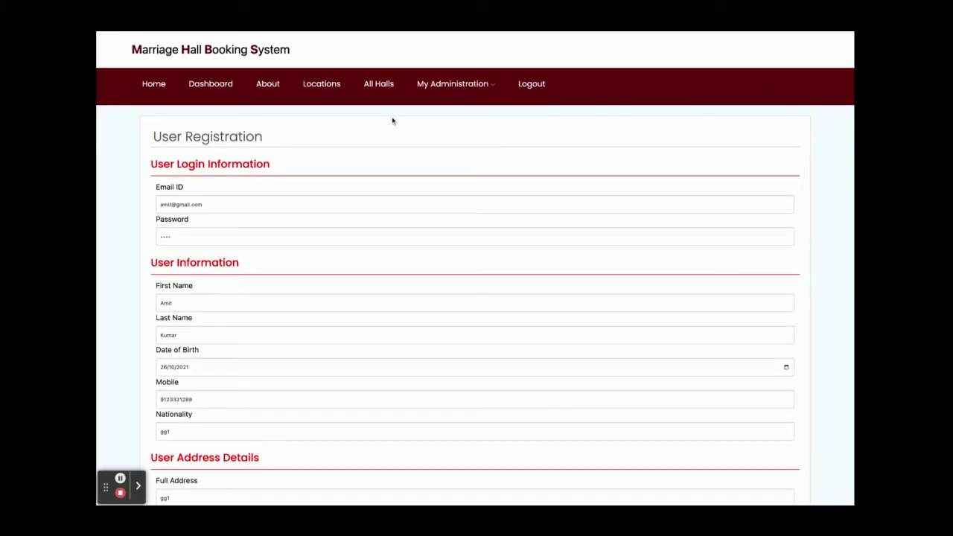
left_click(321, 87)
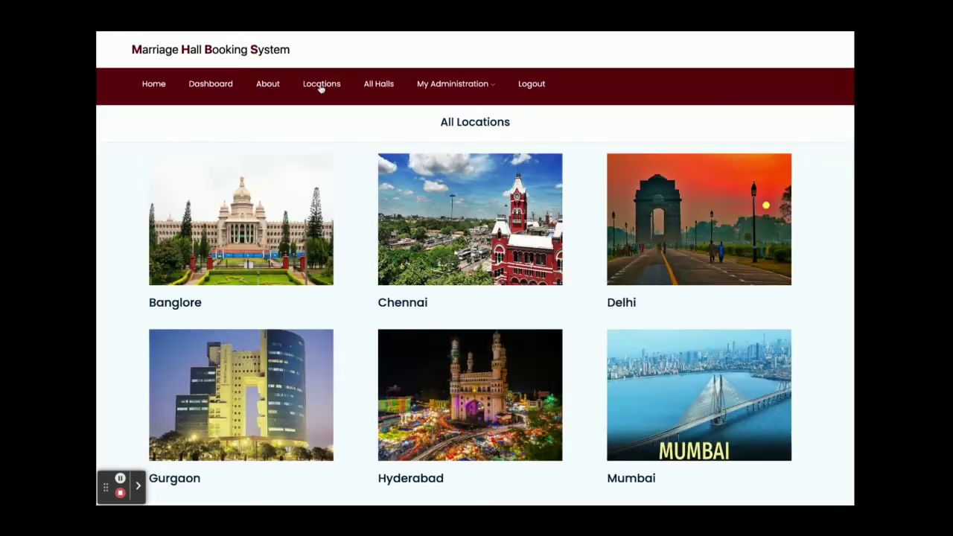
Choose Chennai, review the Soundary hall's details, and start booking it.
left_click(412, 314)
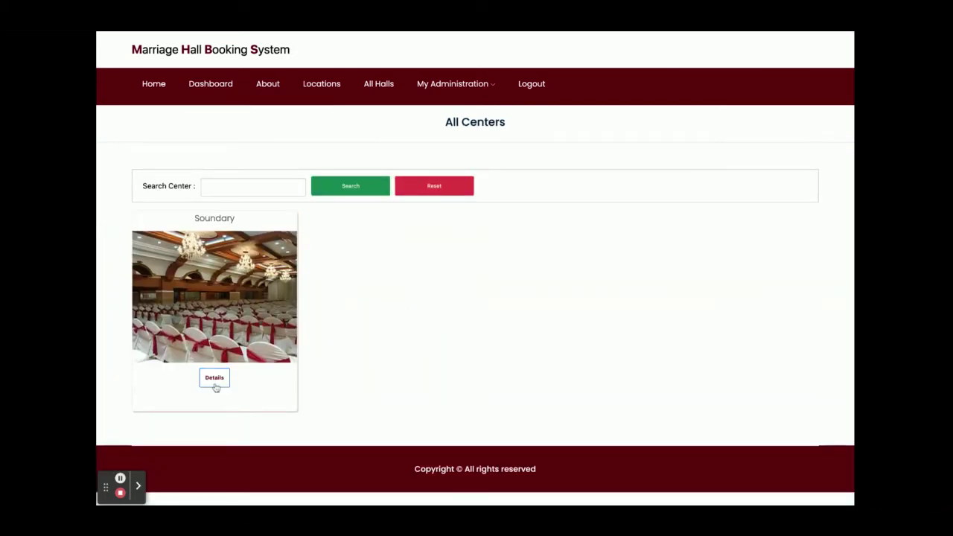
left_click(213, 380)
scroll(537, 375, "down", 5)
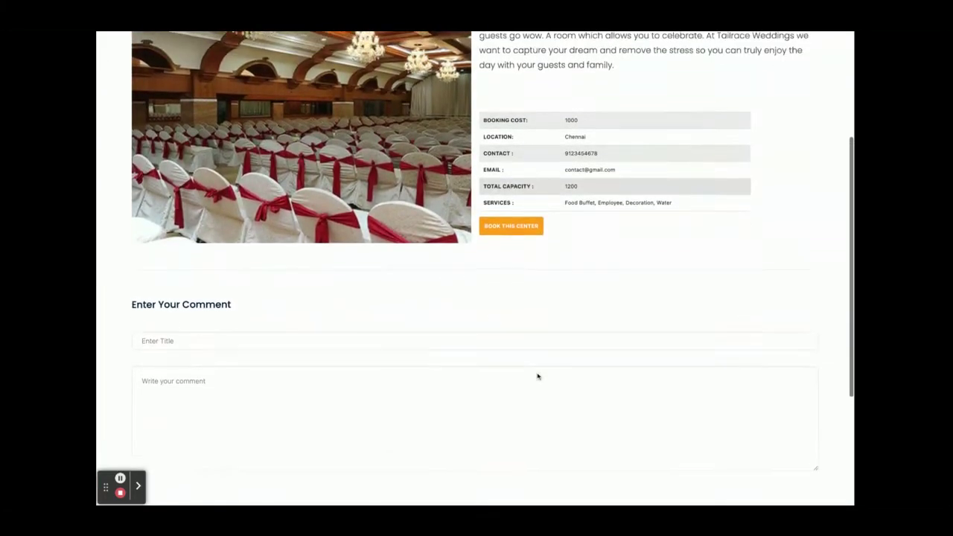
scroll(538, 377, "up", 2)
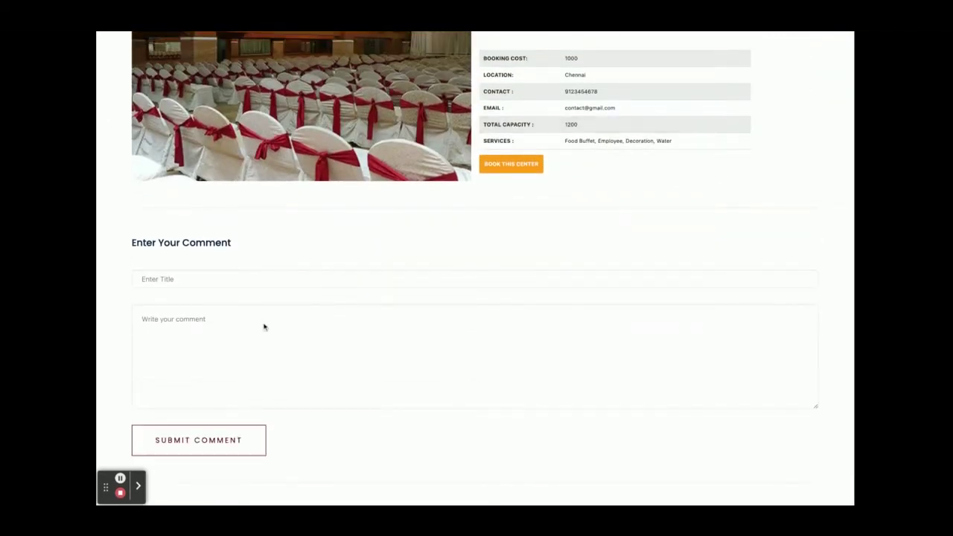
scroll(264, 325, "down", 2)
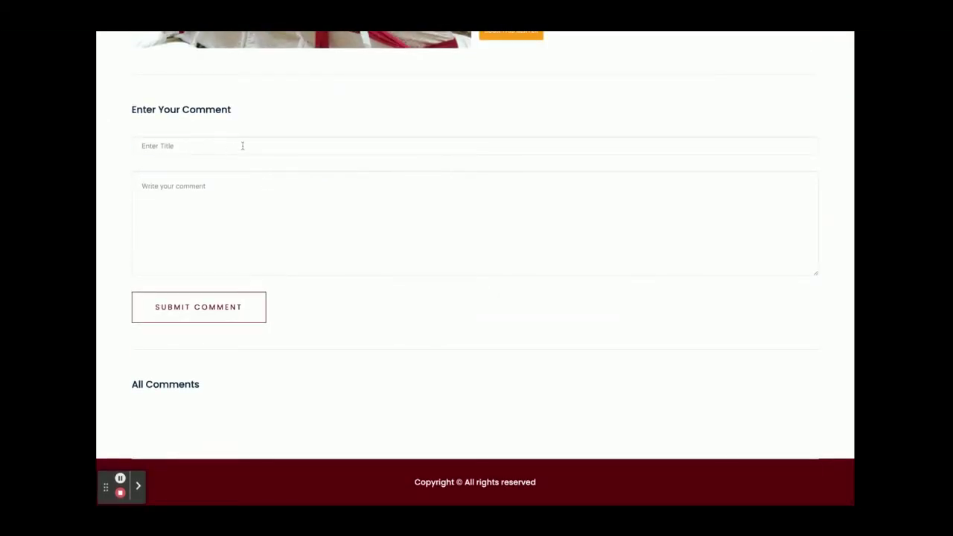
scroll(242, 146, "up", 5)
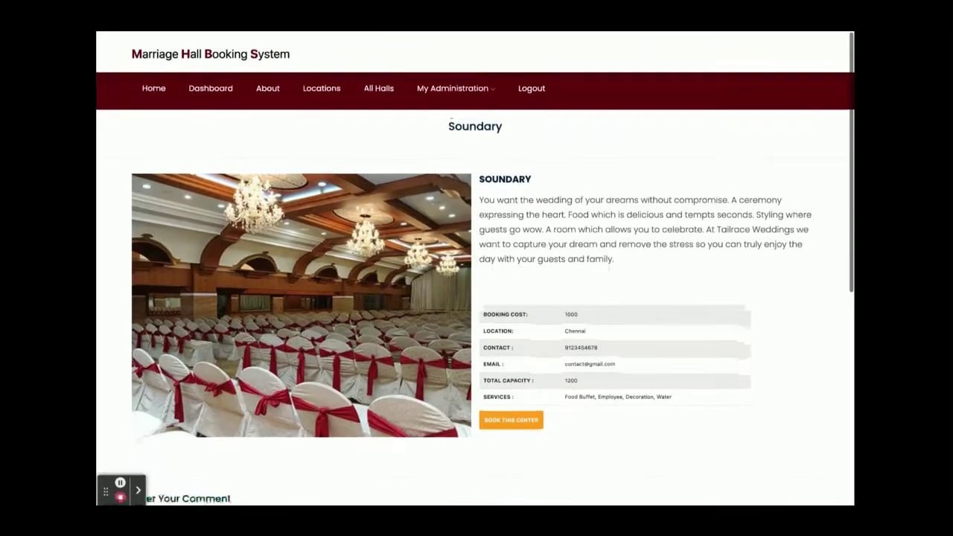
scroll(502, 355, "down", 1)
left_click(504, 353)
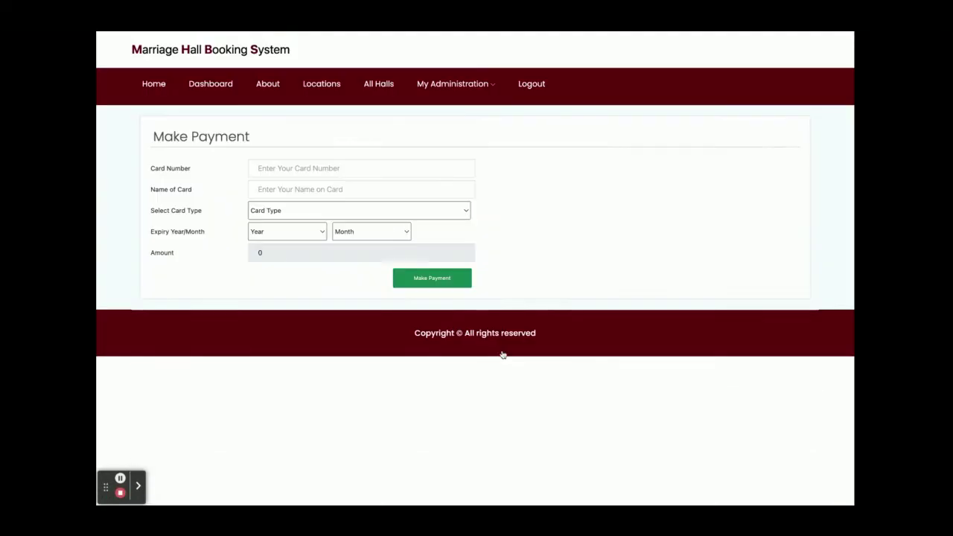
Enter the card number and the cardholder's name in the payment form.
left_click(347, 175)
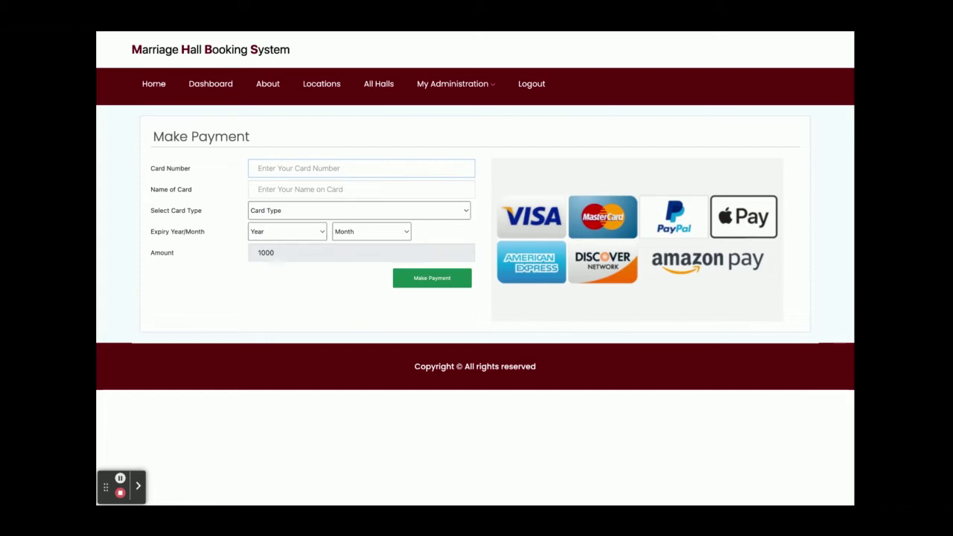
type("6345634756")
left_click(432, 192)
type("Kaushal")
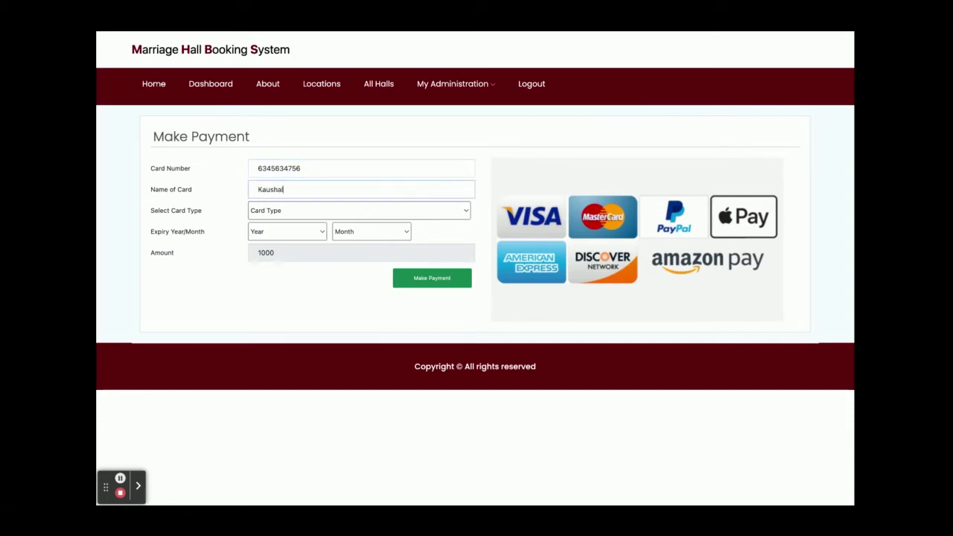
Choose Visa Card expiring May 2024 and submit the 1000 payment.
left_click(428, 214)
left_click(305, 234)
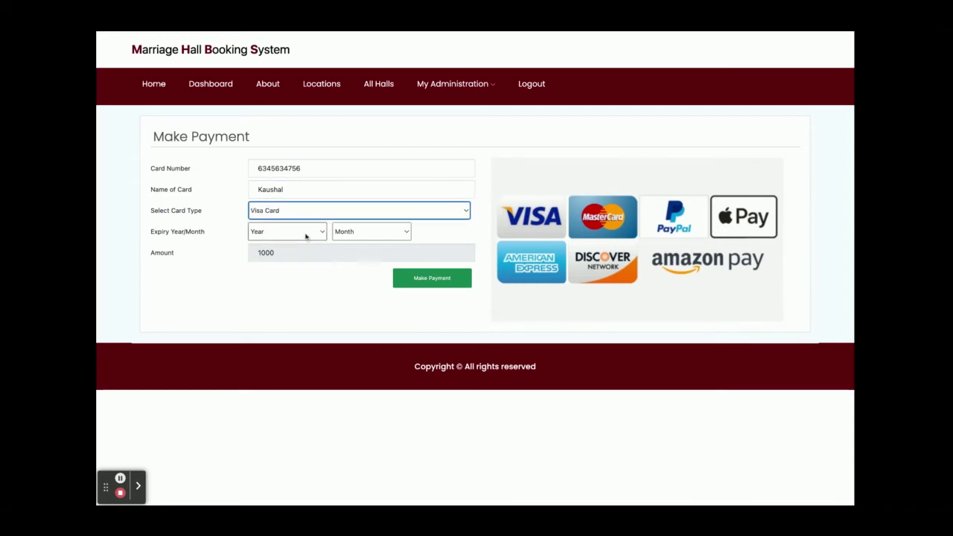
left_click(305, 236)
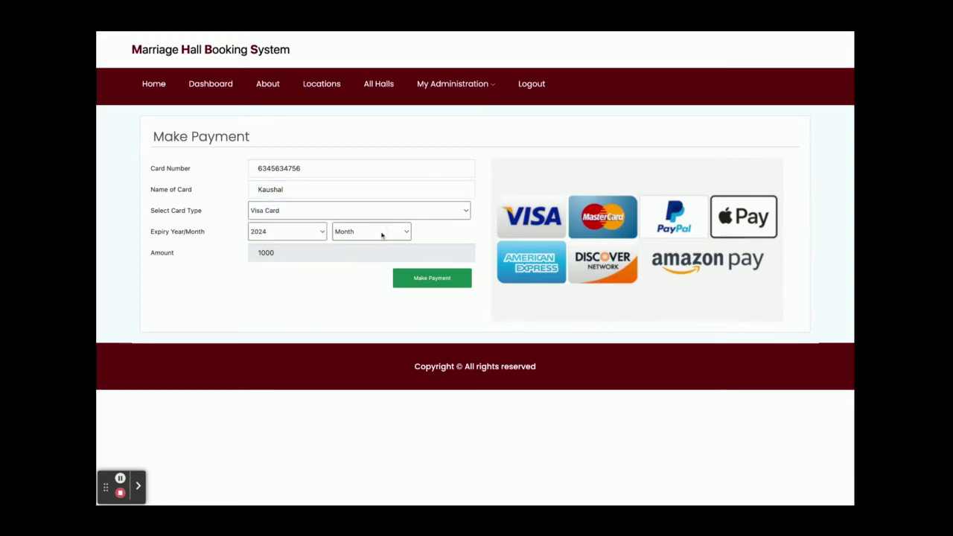
left_click(382, 234)
double_click(253, 254)
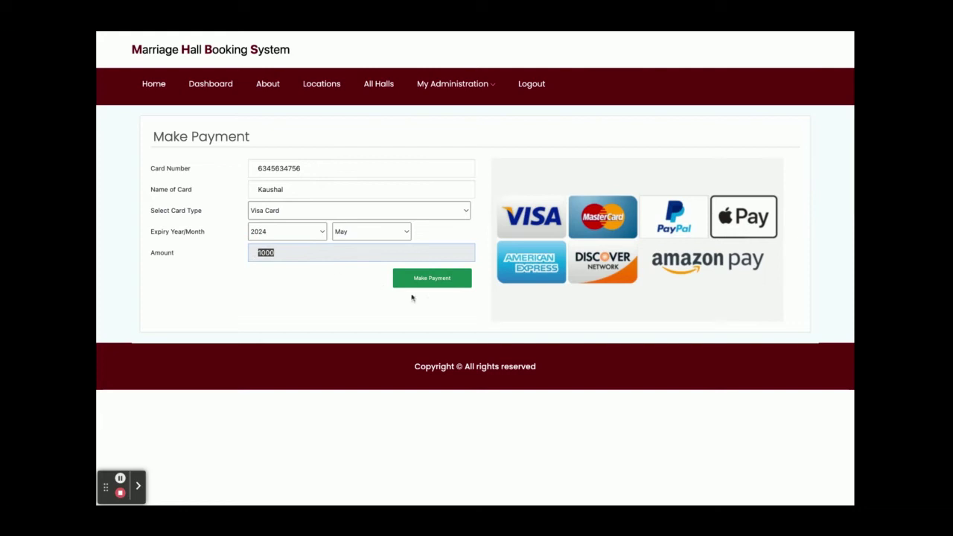
left_click(452, 281)
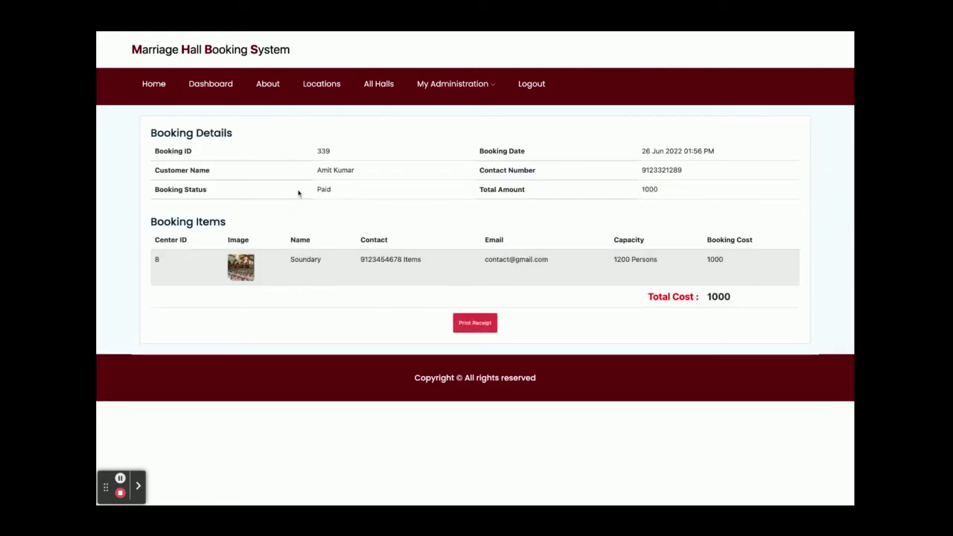
double_click(323, 150)
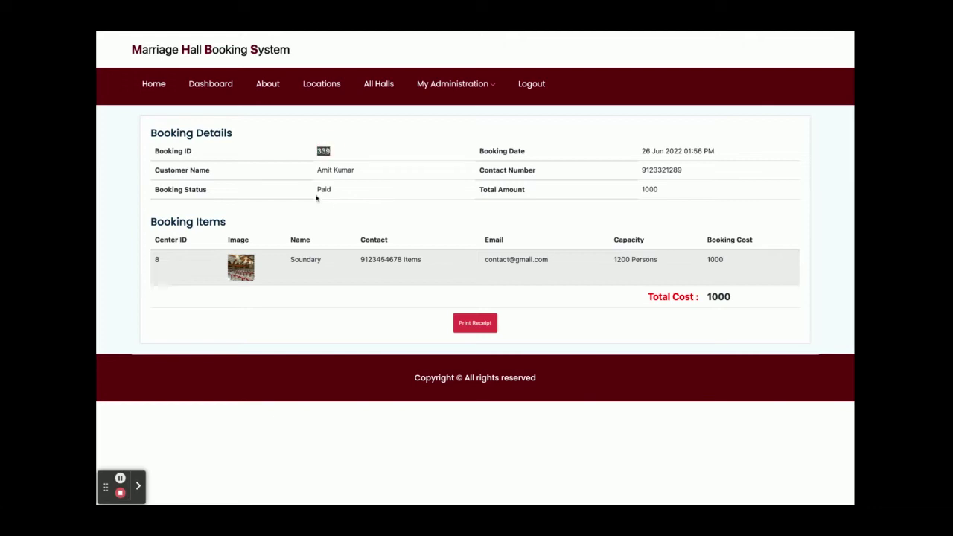
double_click(644, 188)
left_click(674, 150)
triple_click(674, 151)
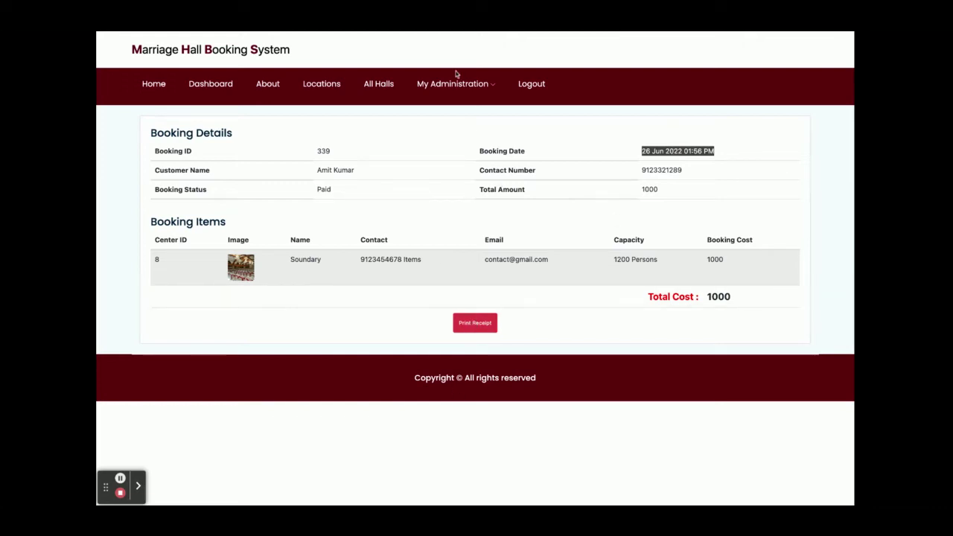
mouse_move(458, 88)
left_click(460, 108)
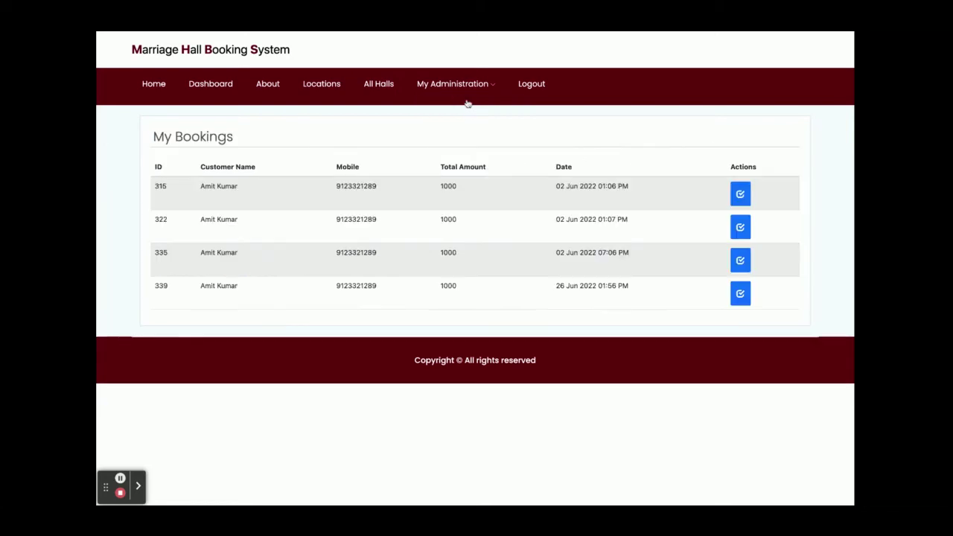
left_click(741, 295)
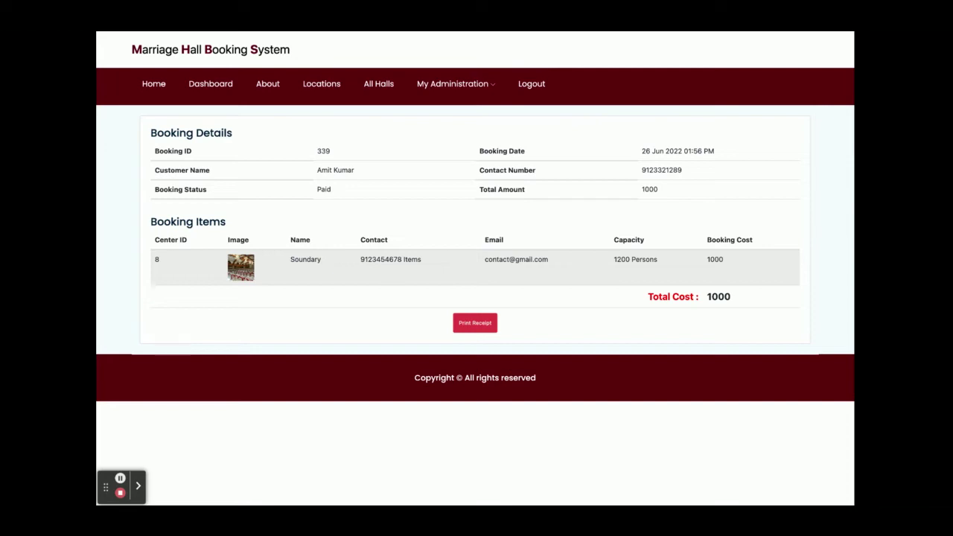
Log out, log back in, log out again, then head to Admin Login.
left_click(530, 84)
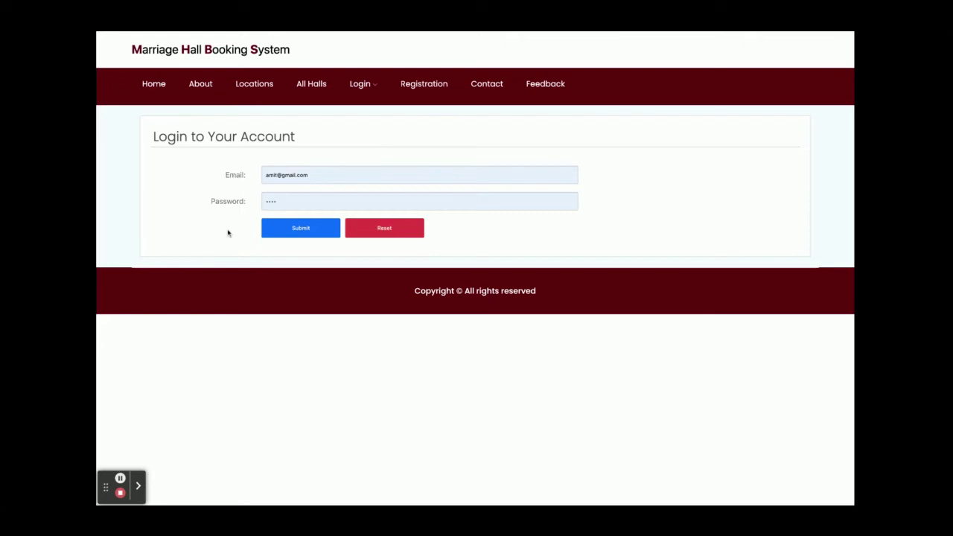
left_click(295, 227)
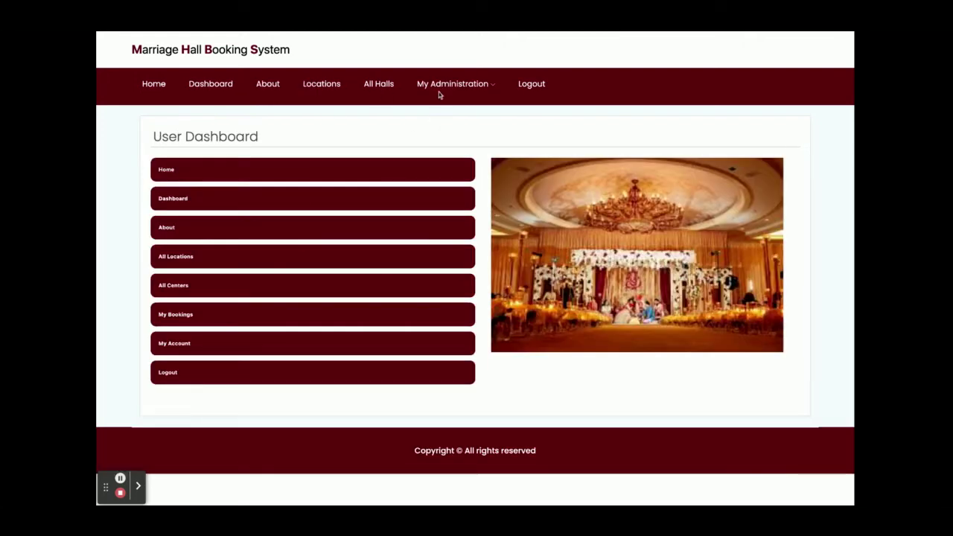
left_click(530, 84)
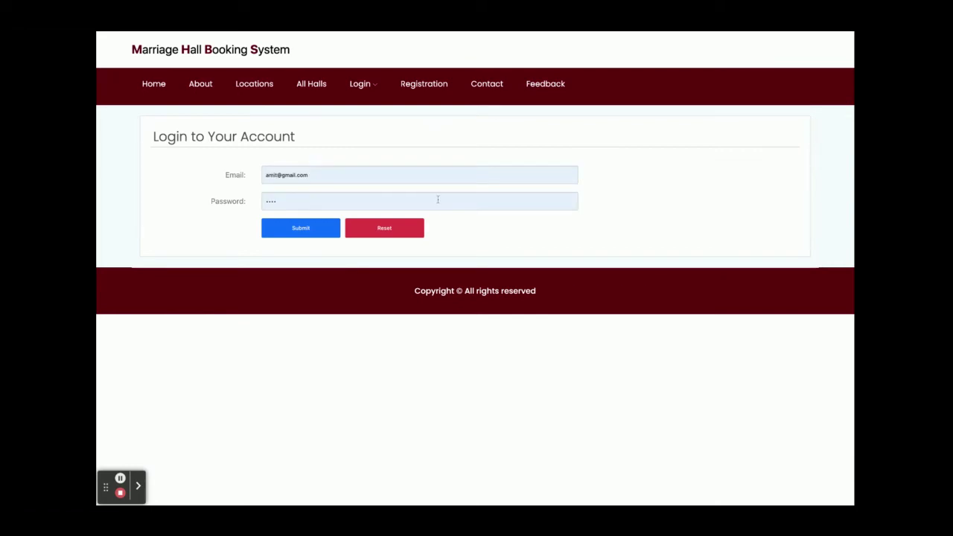
mouse_move(373, 87)
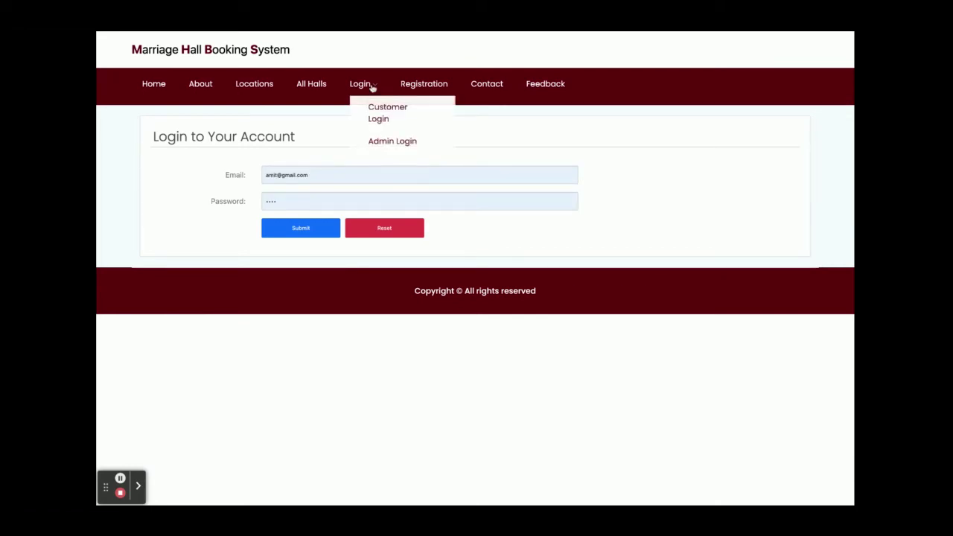
left_click(396, 141)
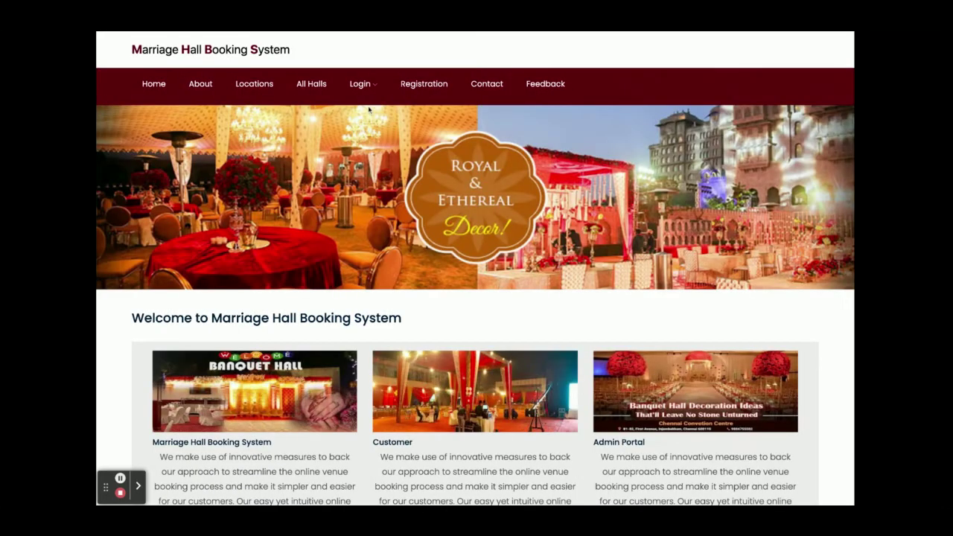
Sign in to the admin panel as 'admin' using the saved credentials.
mouse_move(373, 87)
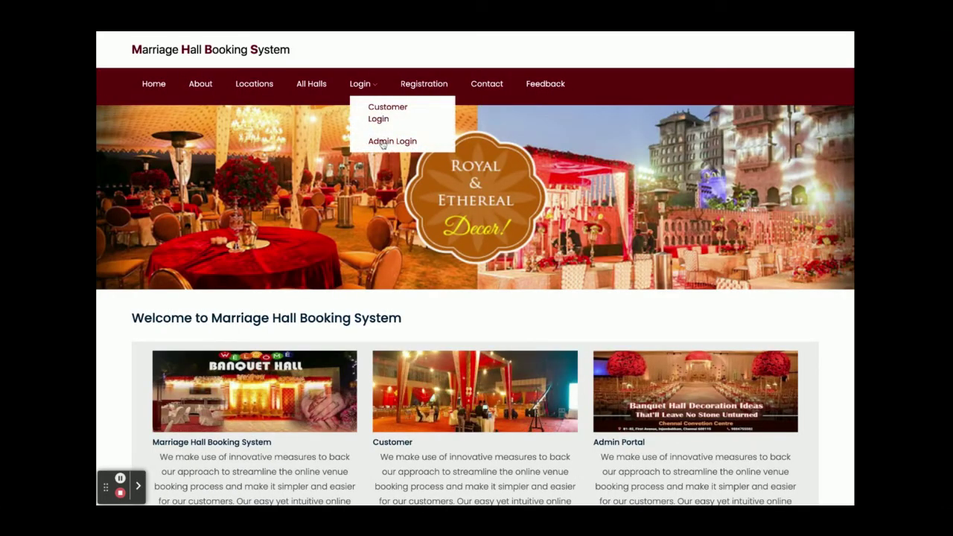
left_click(382, 143)
triple_click(196, 155)
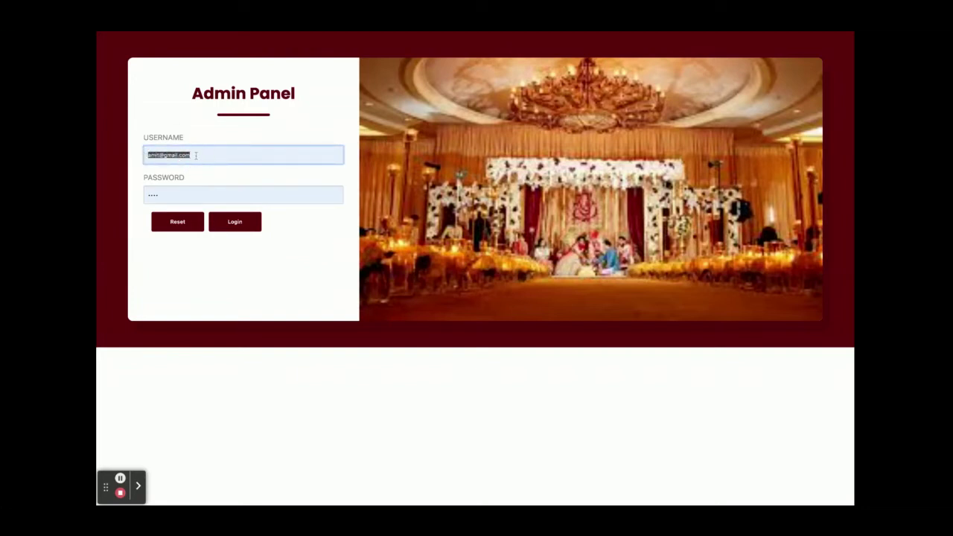
type("admin")
left_click(196, 221)
left_click(198, 156)
type("ad")
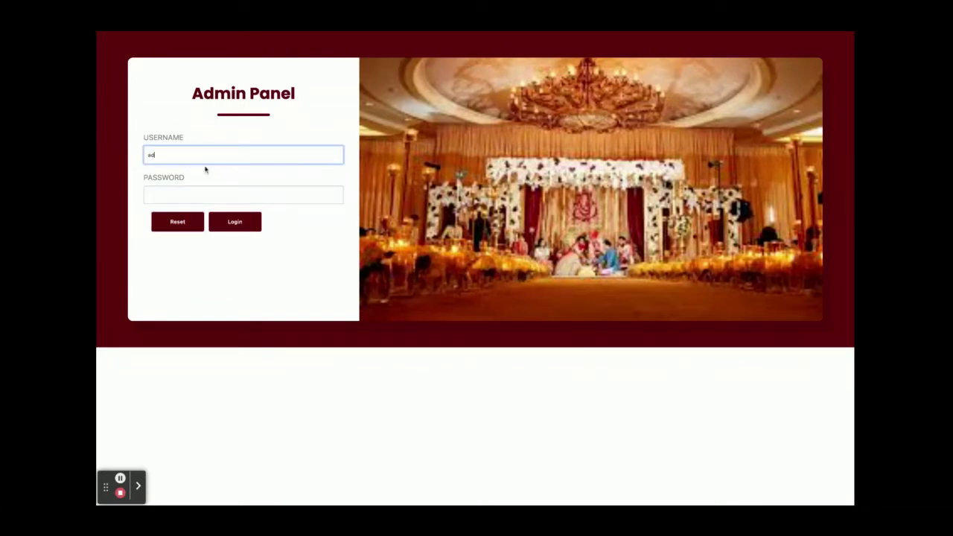
left_click(204, 169)
left_click(233, 223)
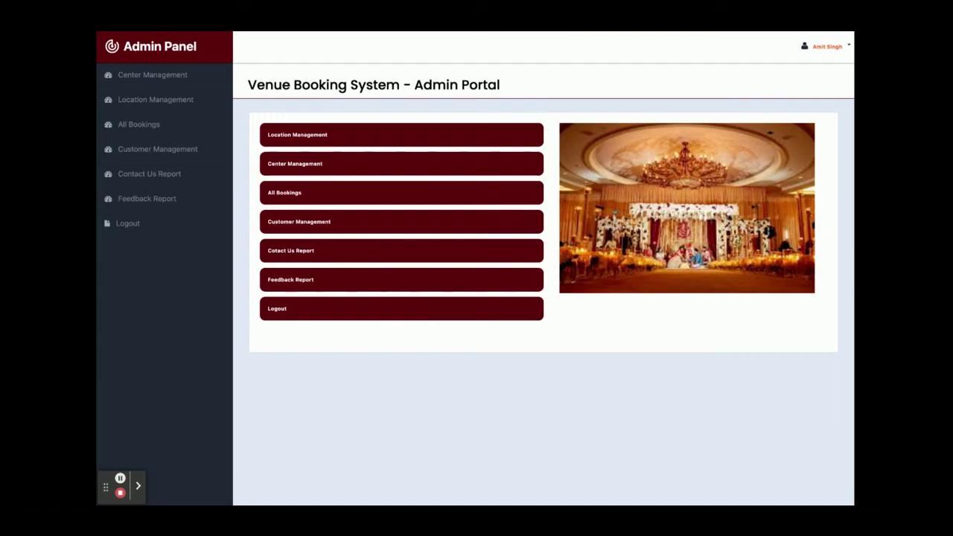
From the All Centers list, start a new center with location Gurgaon.
left_click(181, 76)
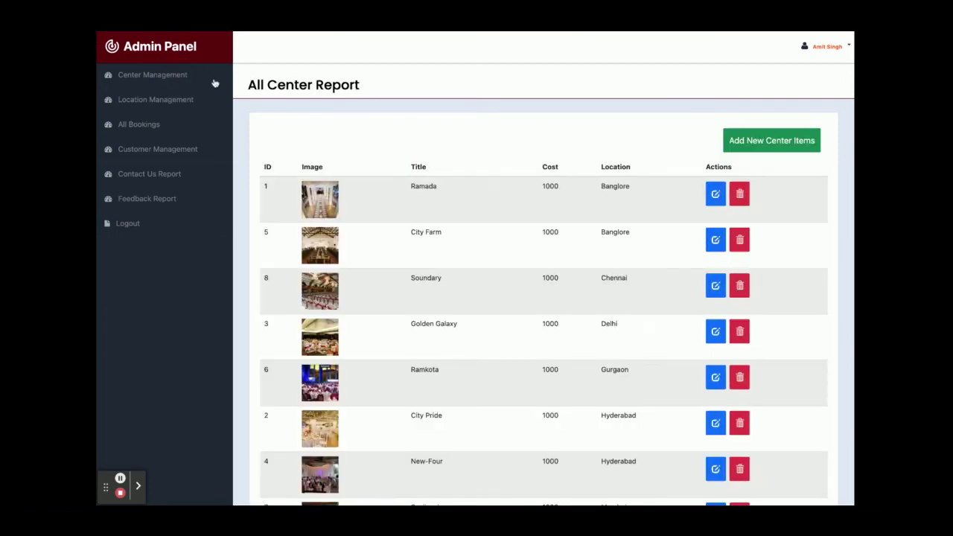
scroll(412, 282, "down", 2)
scroll(412, 278, "down", 2)
scroll(412, 276, "up", 6)
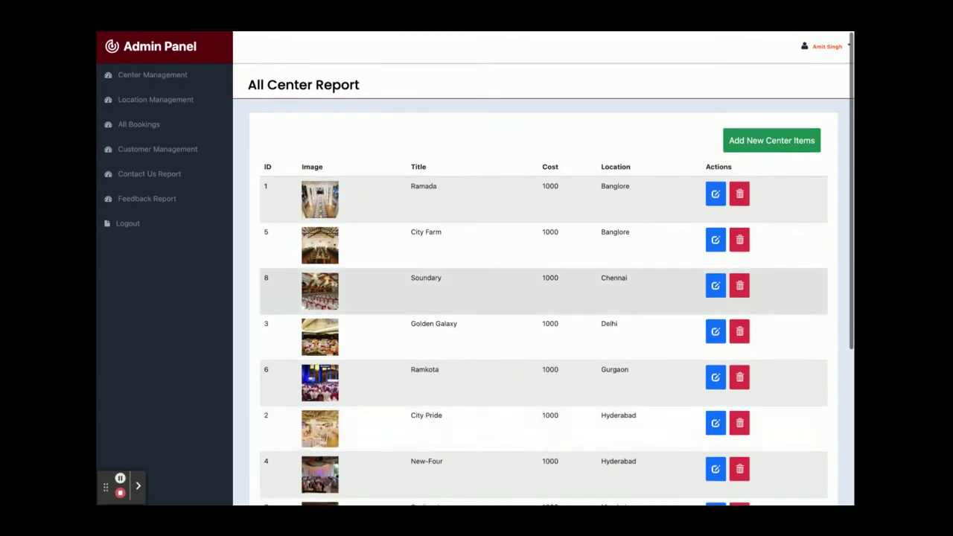
left_click(774, 149)
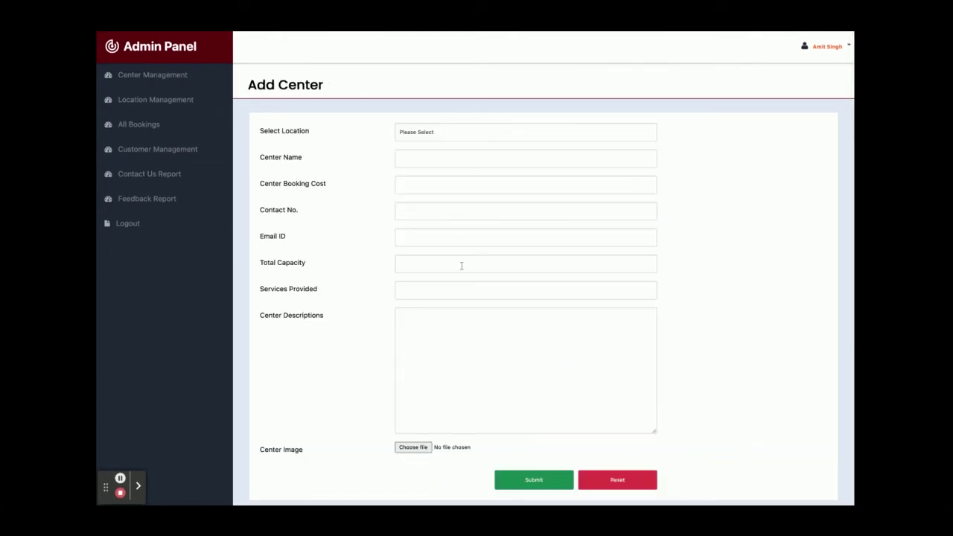
left_click(524, 132)
left_click(480, 174)
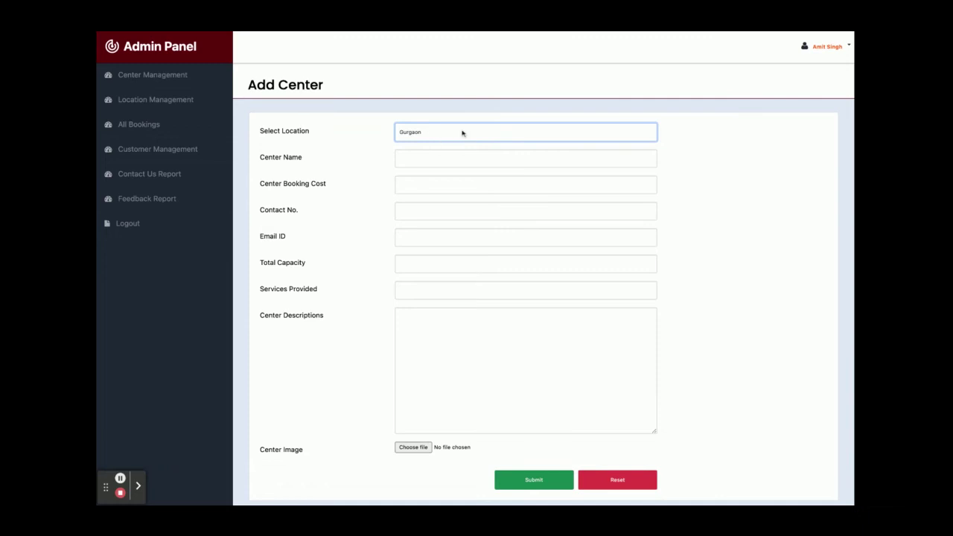
Review the All Location Report and begin adding a new location.
left_click(171, 105)
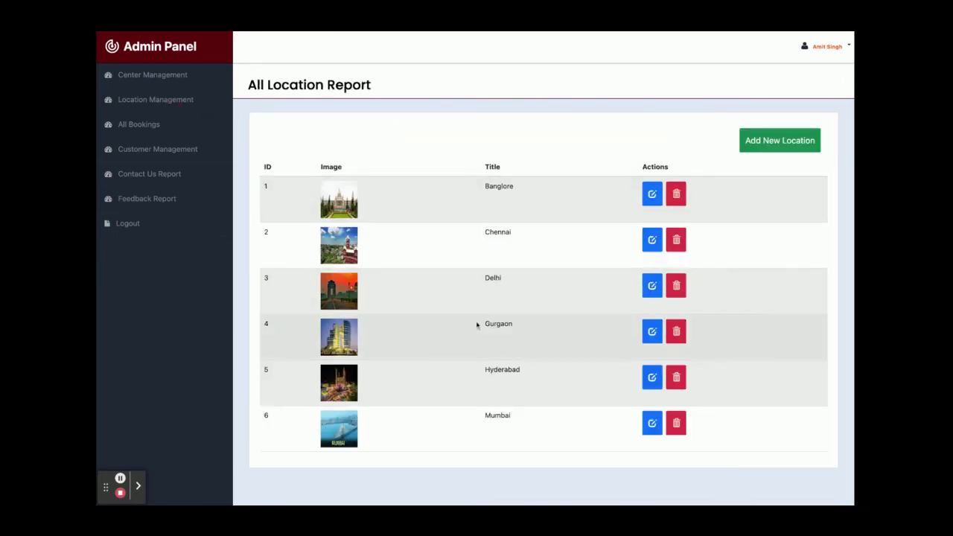
scroll(477, 325, "down", 2)
scroll(732, 247, "up", 2)
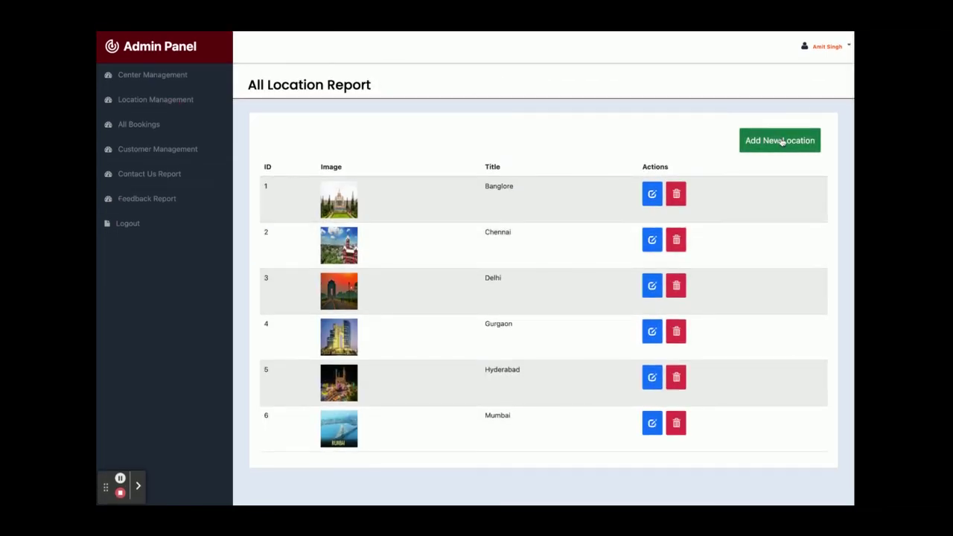
left_click(781, 142)
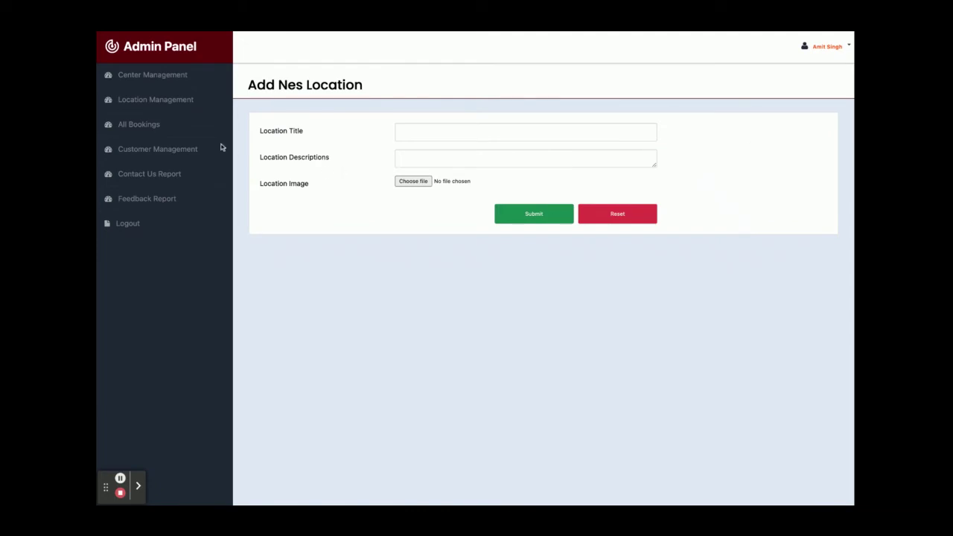
Review all bookings and the last order's items, then open the customers report.
left_click(159, 134)
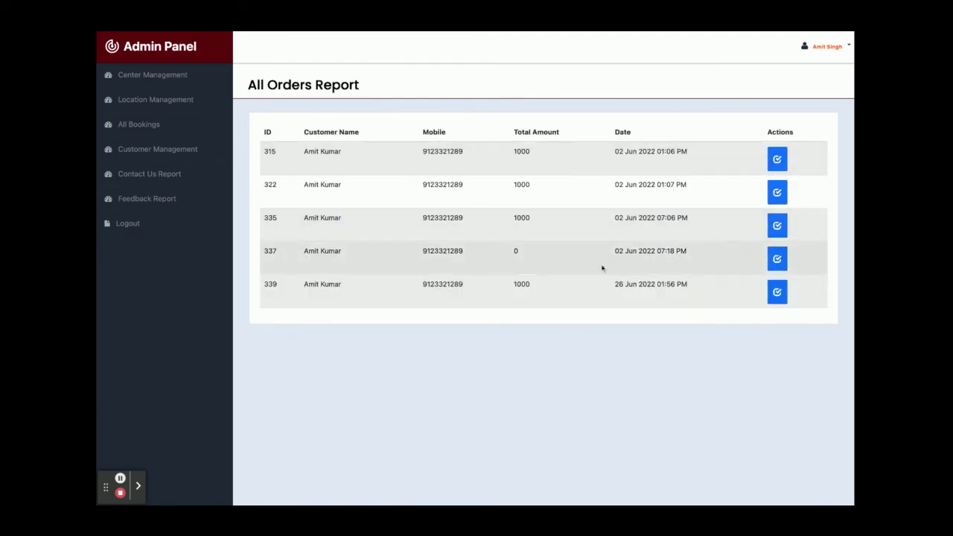
left_click(777, 293)
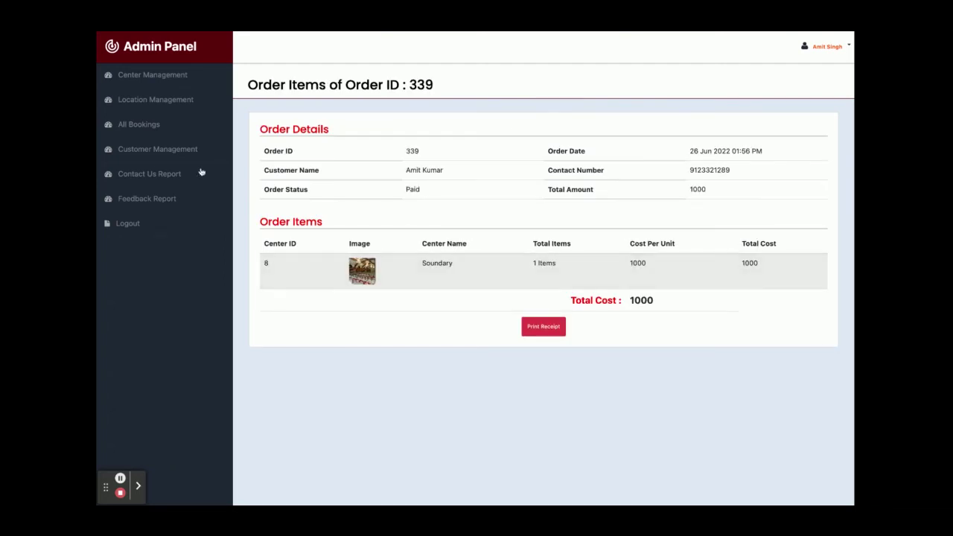
left_click(172, 152)
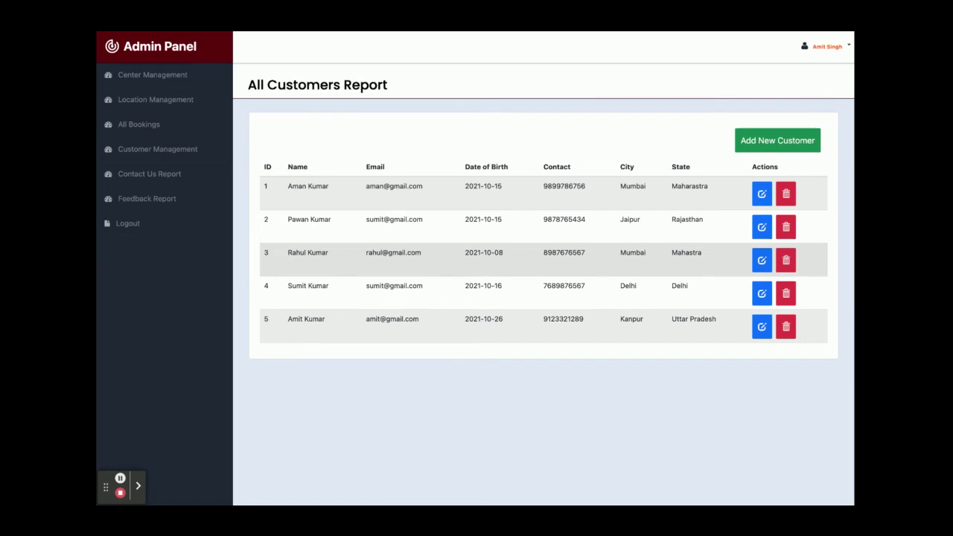
Look over the Add New Customer form, then view the four contact messages.
left_click(752, 142)
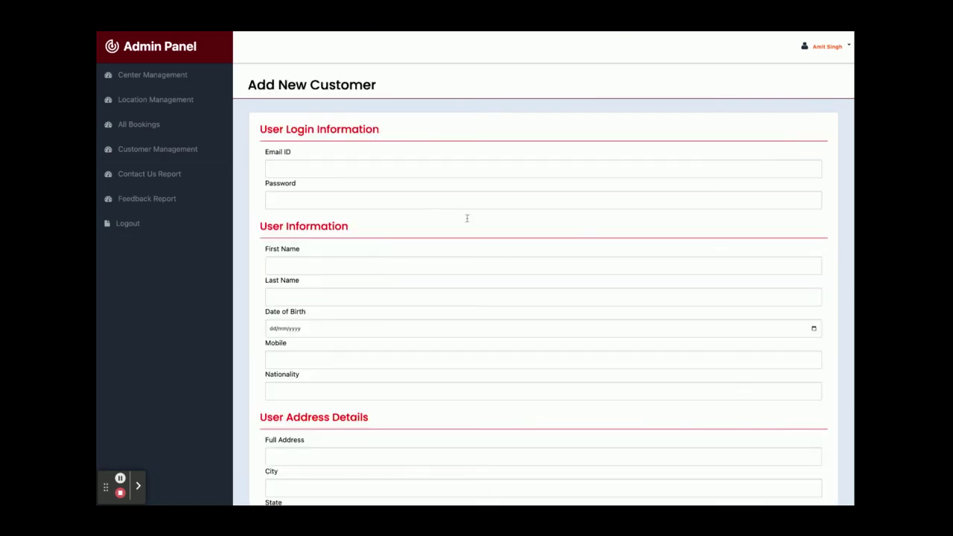
scroll(437, 234, "down", 5)
scroll(436, 234, "up", 5)
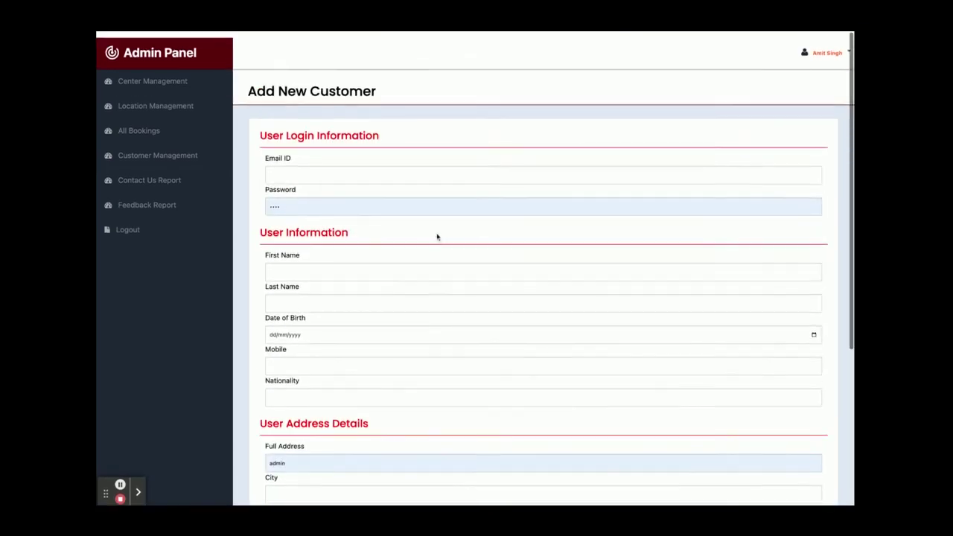
scroll(437, 237, "down", 1)
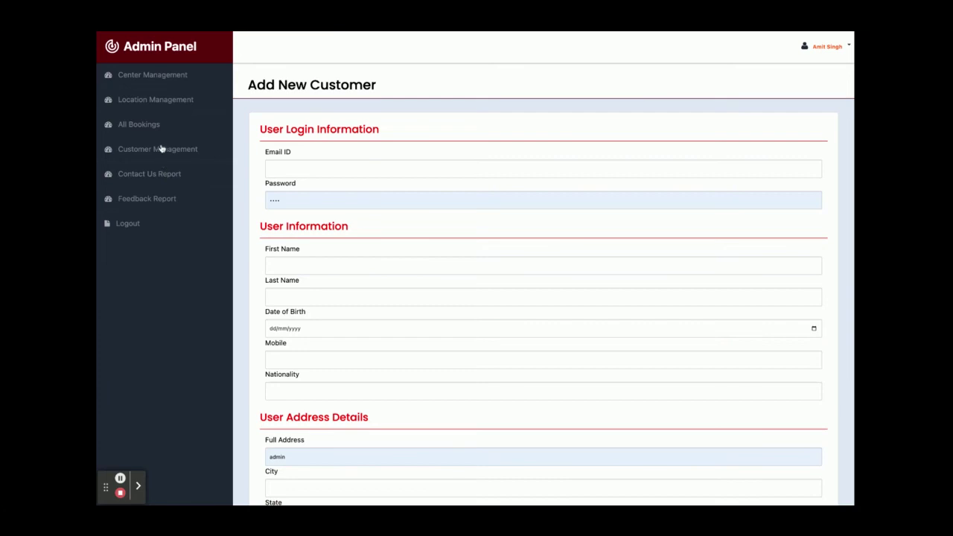
left_click(172, 174)
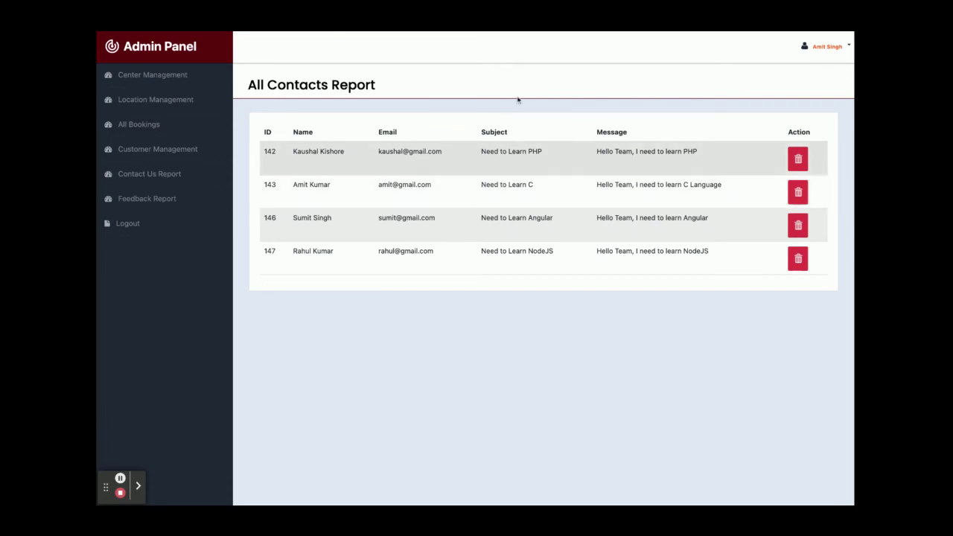
Check the Feedback Report, then sign out of the admin panel.
left_click(137, 199)
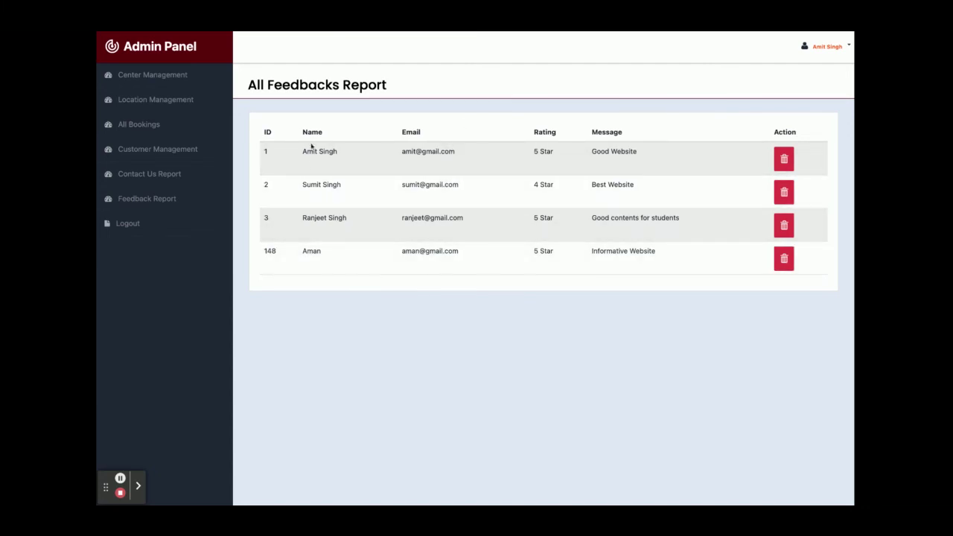
left_click(137, 228)
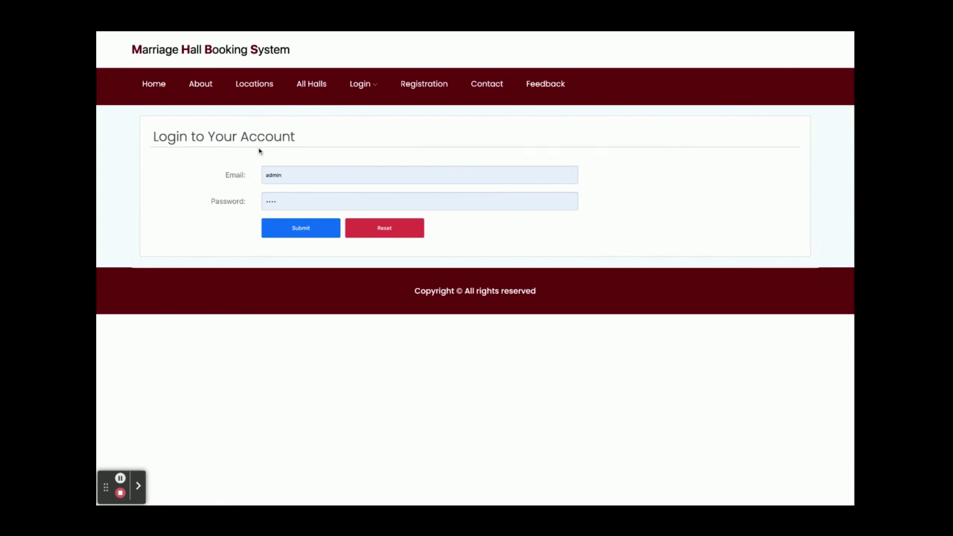
Browse the home and Locations pages, then reach the Admin Login page.
left_click(155, 86)
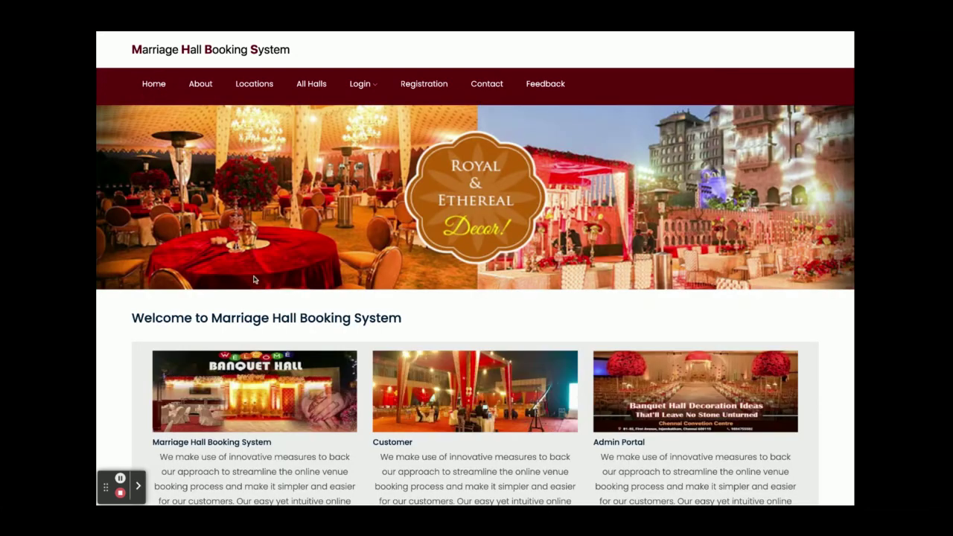
left_click(251, 84)
mouse_move(366, 85)
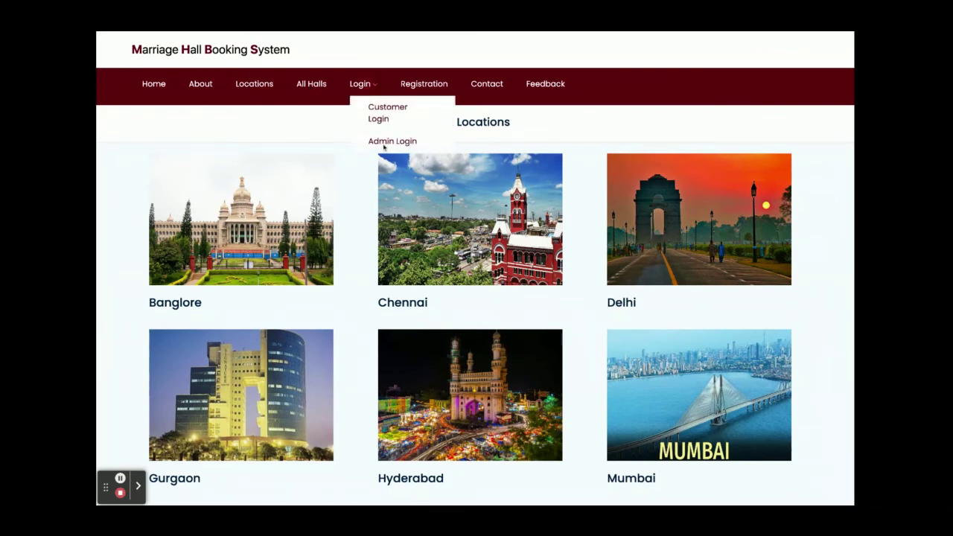
left_click(384, 145)
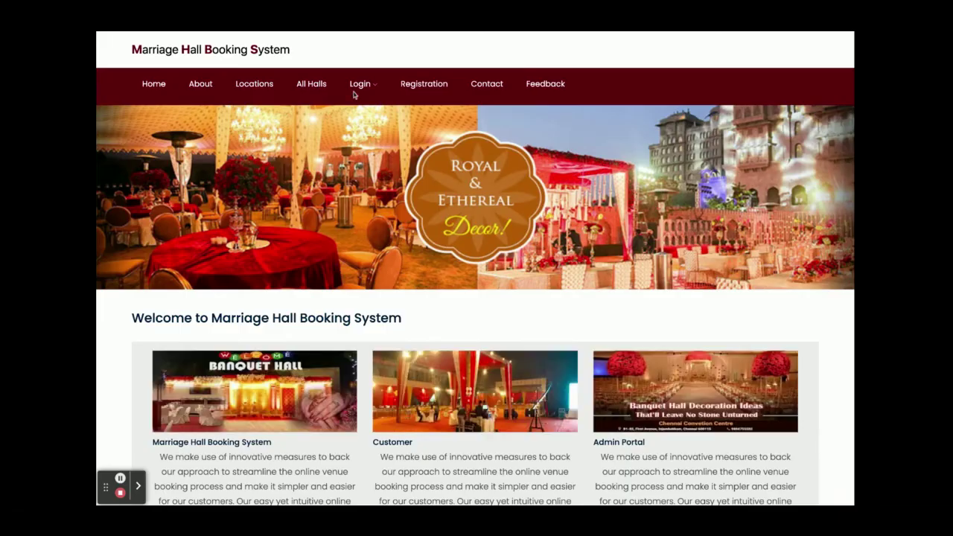
mouse_move(358, 90)
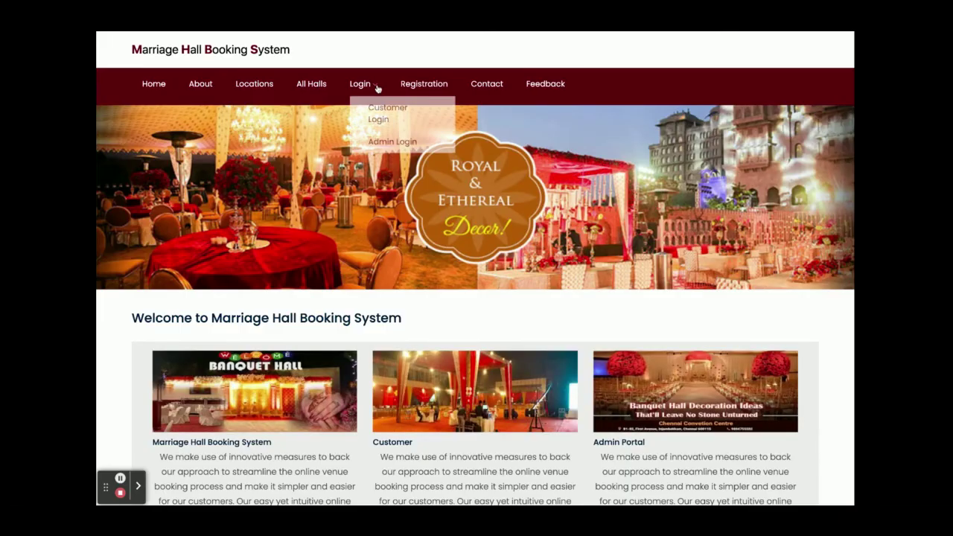
left_click(391, 140)
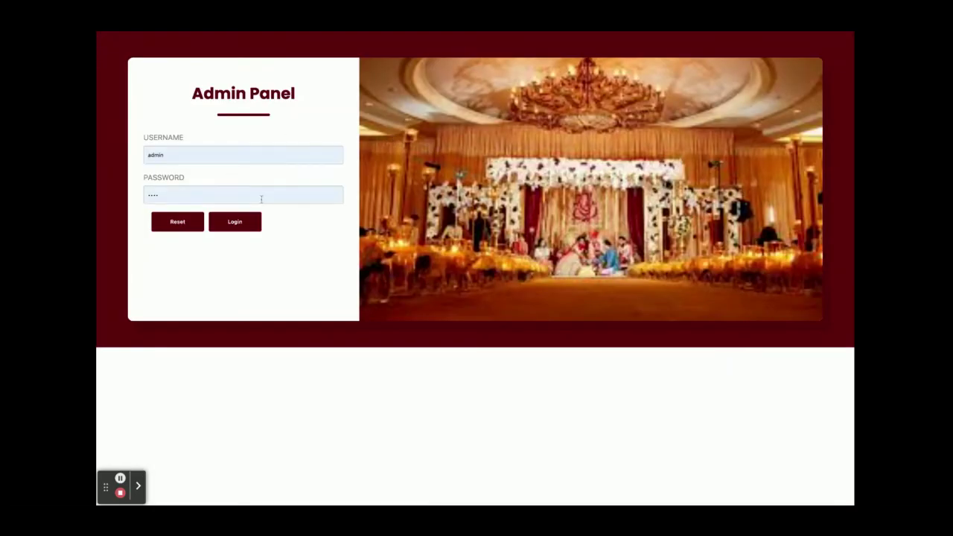
Sign in to the admin portal, sign out again, and return home.
left_click(233, 225)
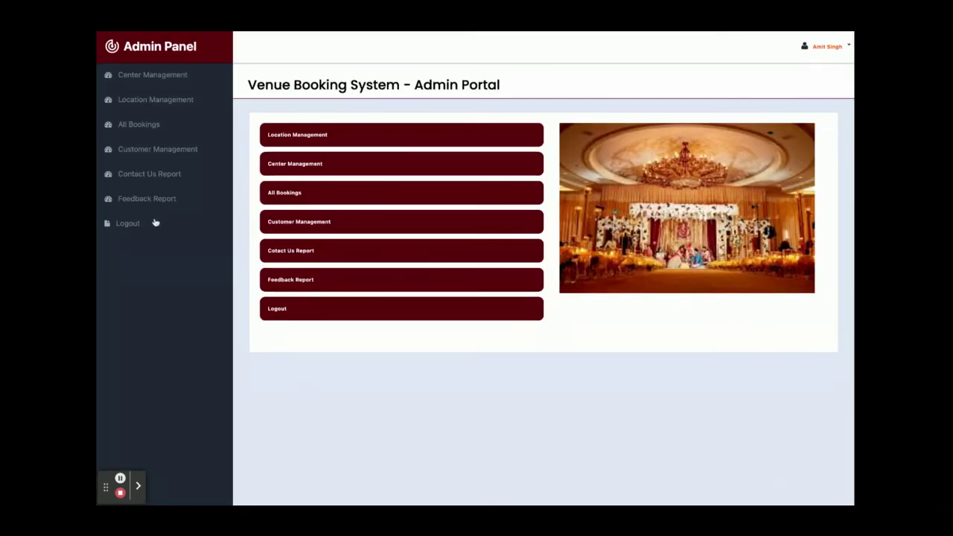
left_click(127, 223)
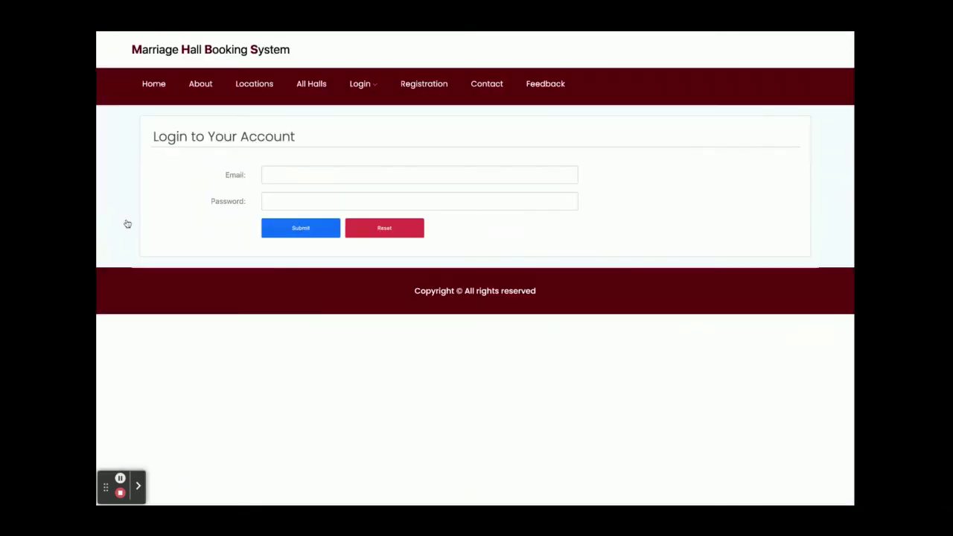
left_click(153, 85)
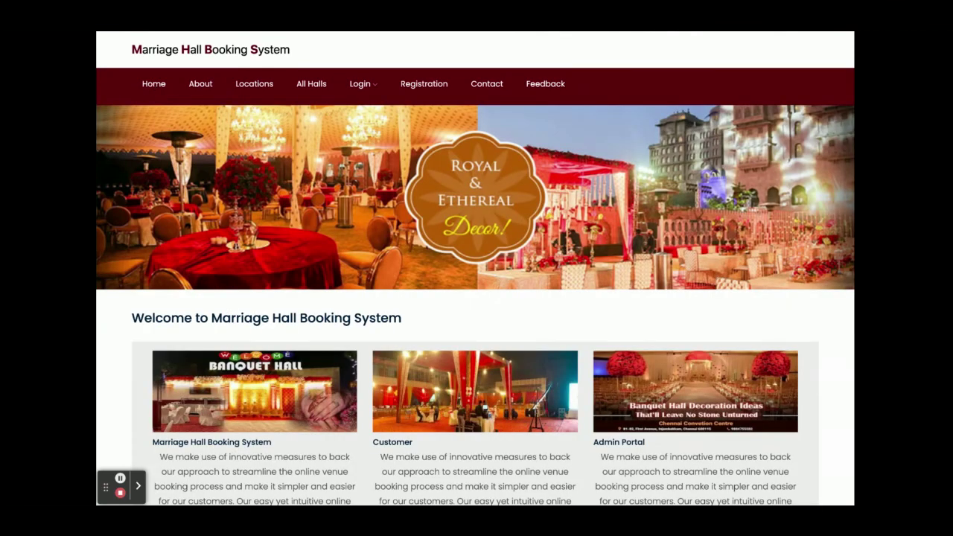